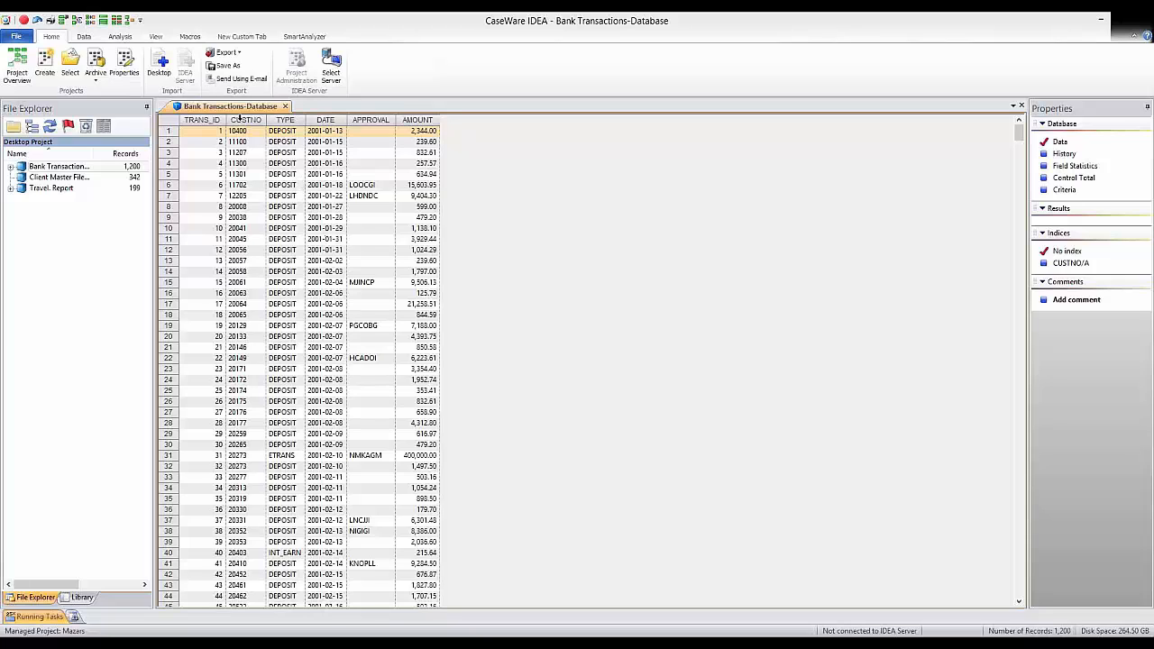
click(129, 39)
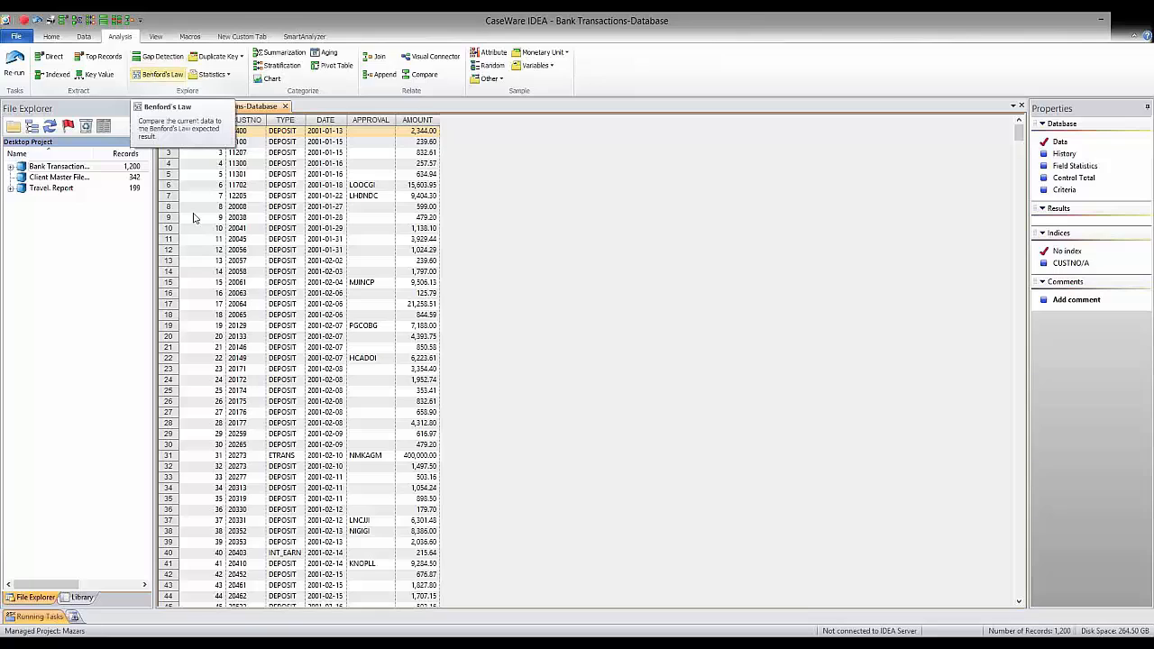
click(45, 37)
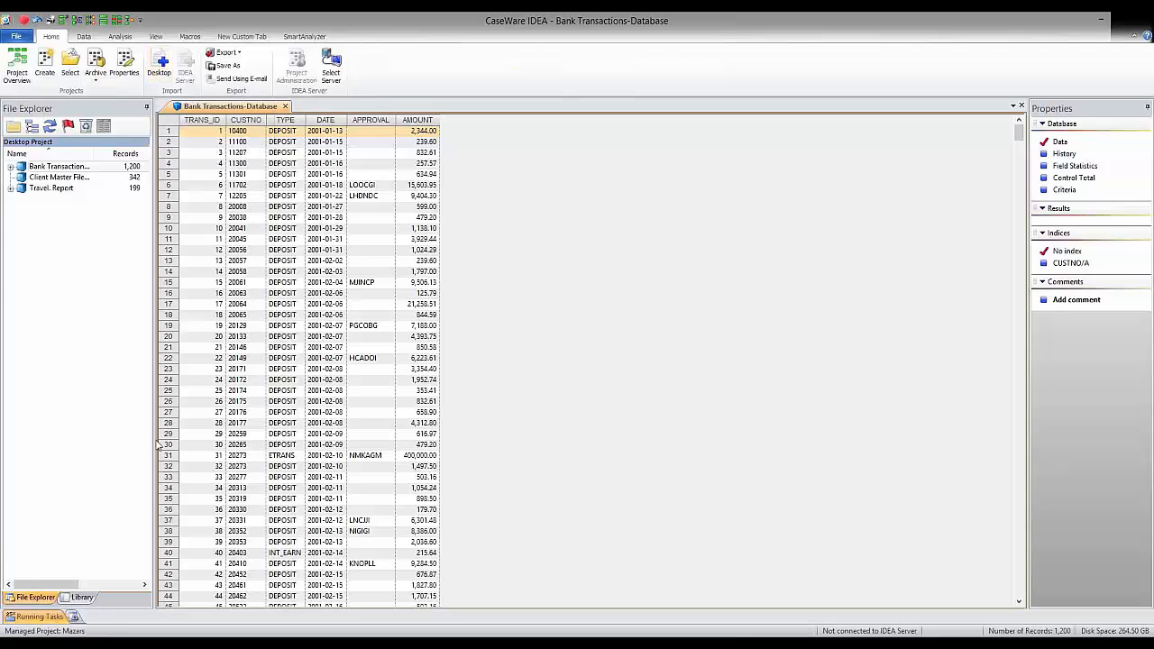
Import the Bank Transactions Excel workbook from the Source Files.ILB folder, treating the first row as field names
click(163, 63)
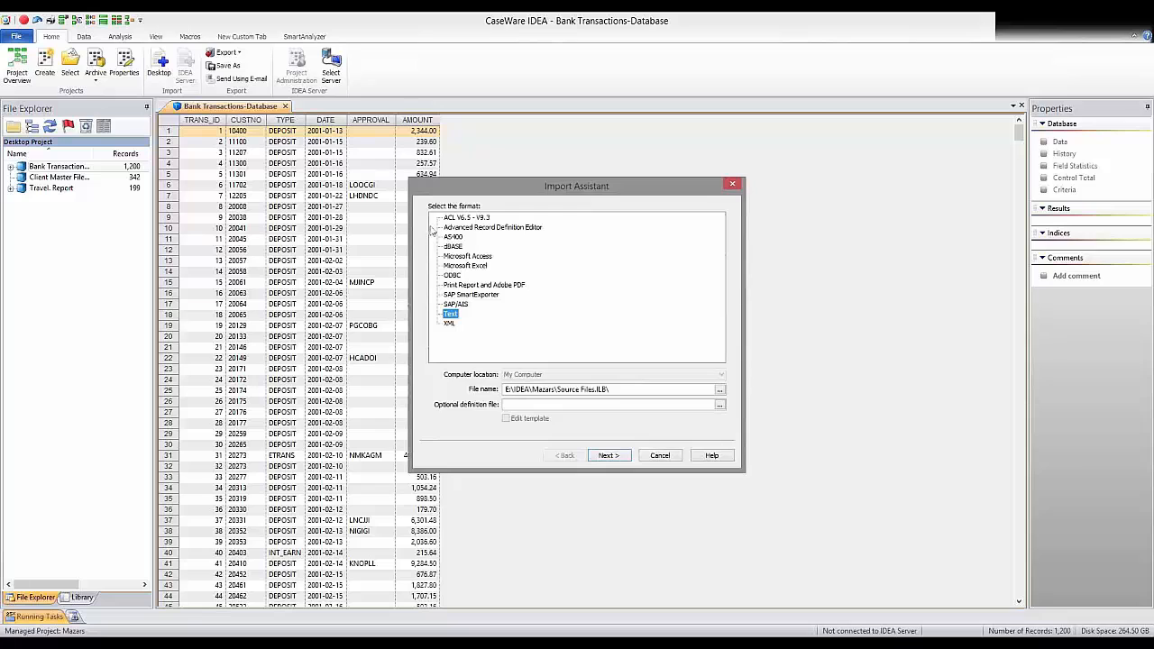
click(471, 266)
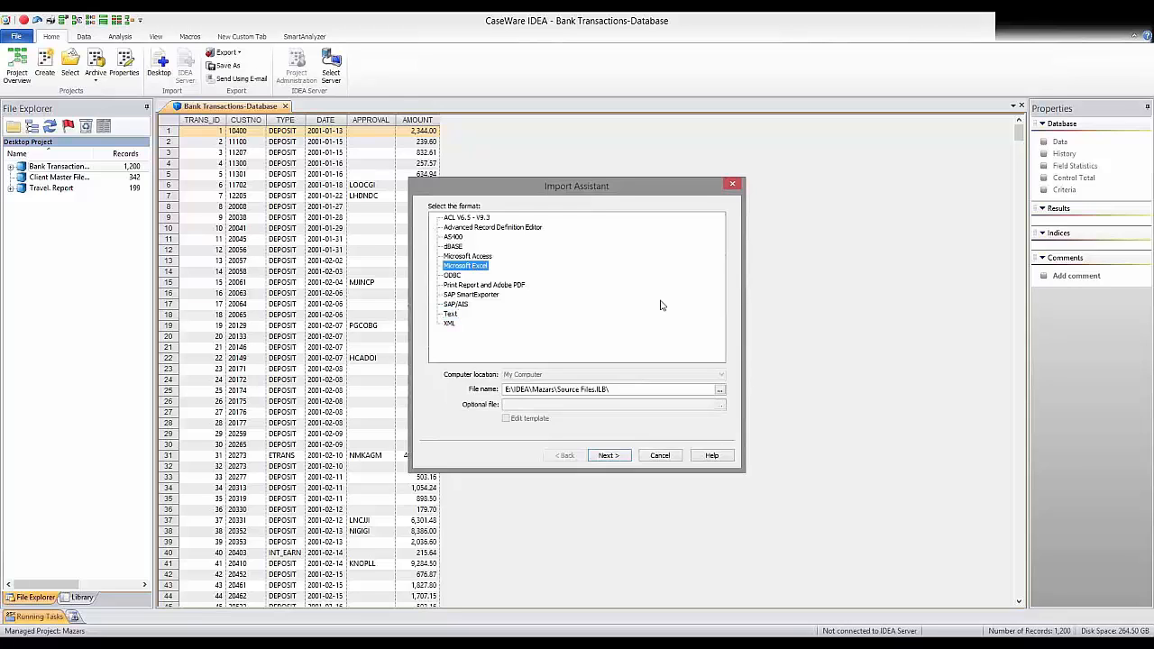
click(719, 395)
click(591, 282)
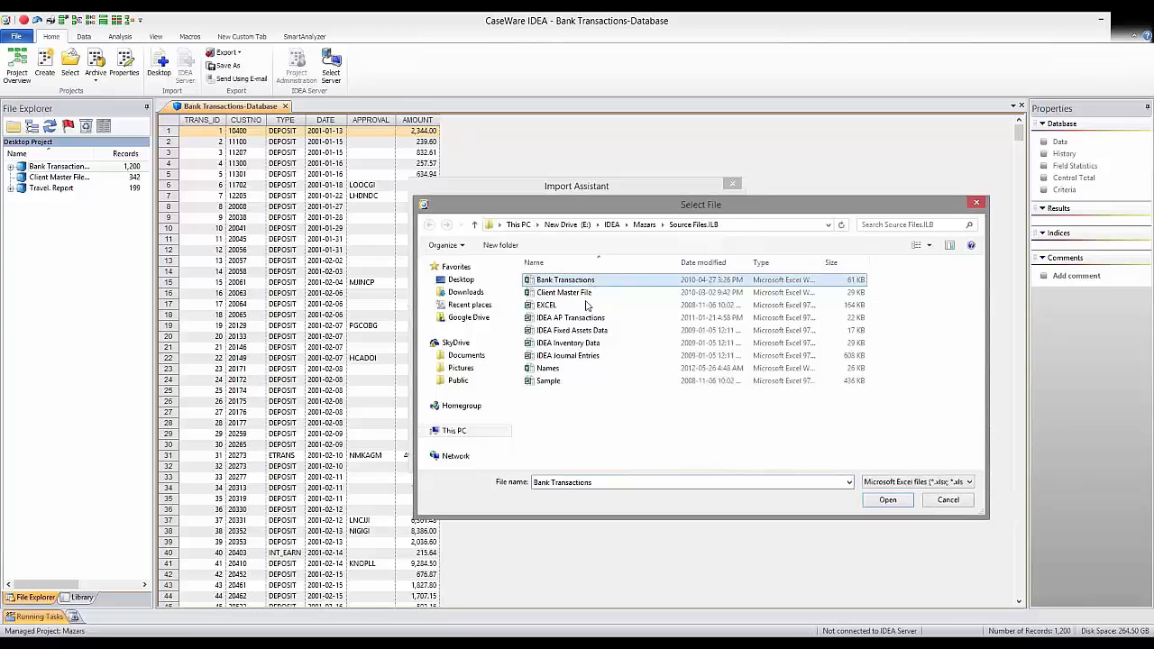
key(Return)
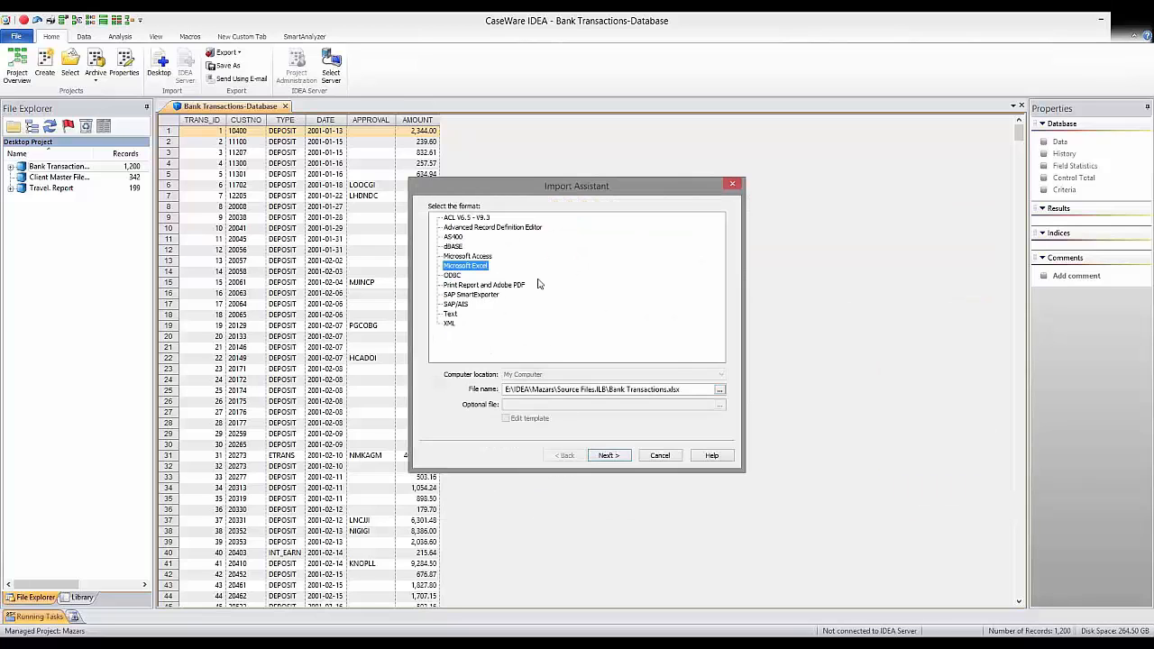
click(617, 456)
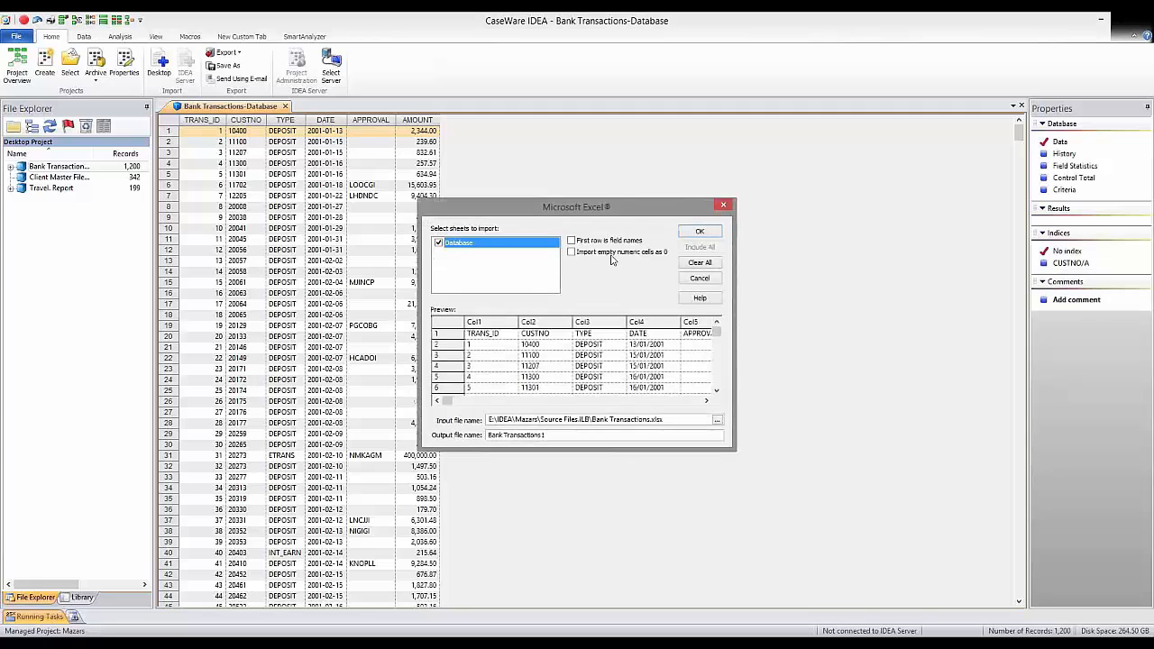
click(571, 240)
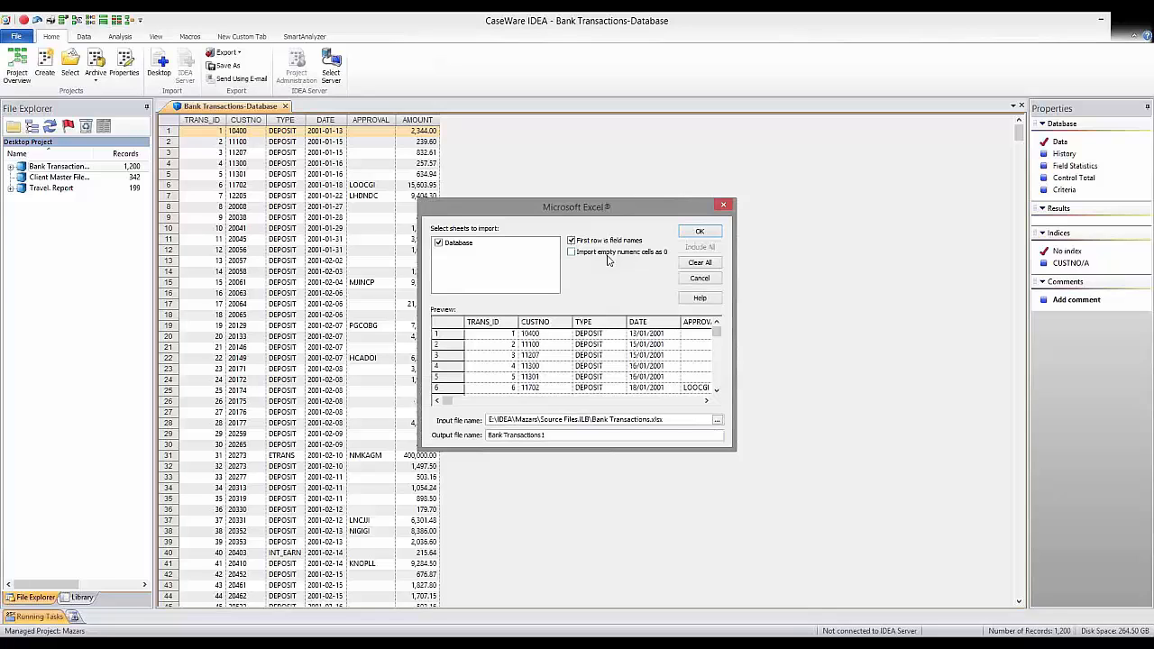
click(709, 232)
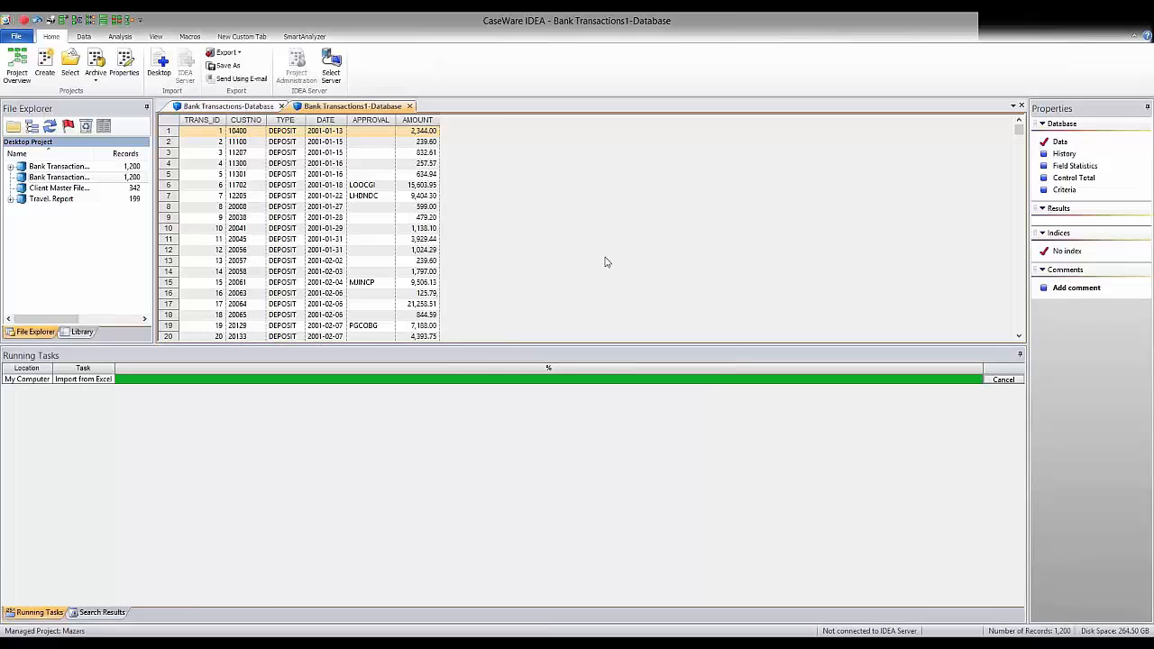
Look through the records of the newly imported bank transactions database
click(430, 240)
drag(208, 143, 487, 399)
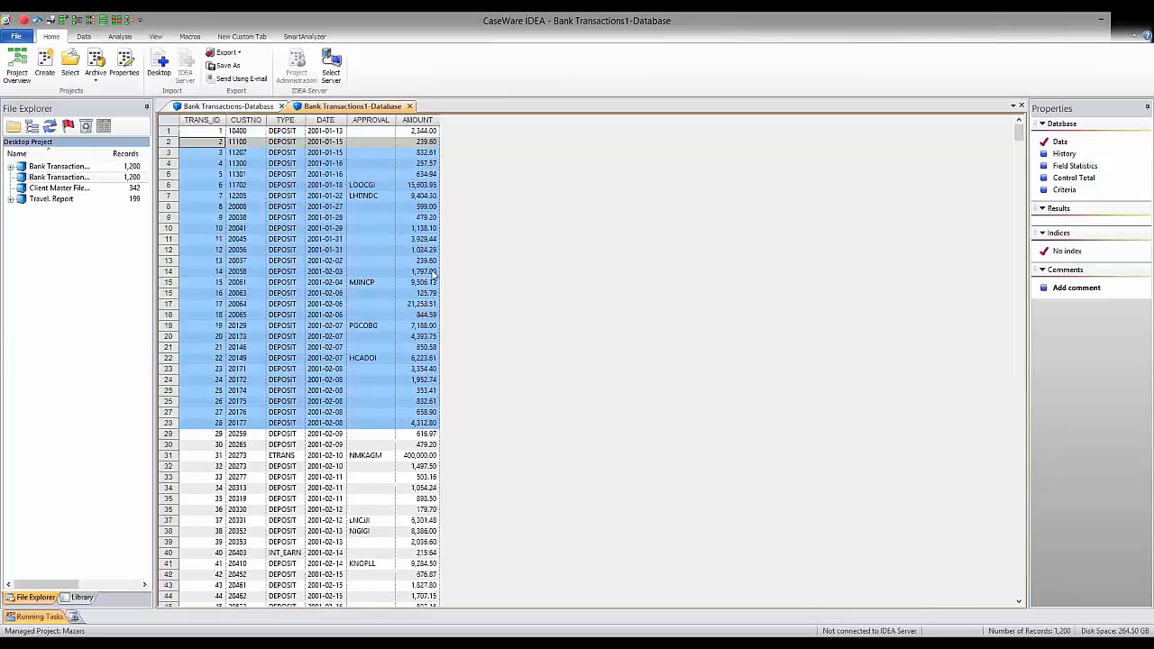
click(357, 240)
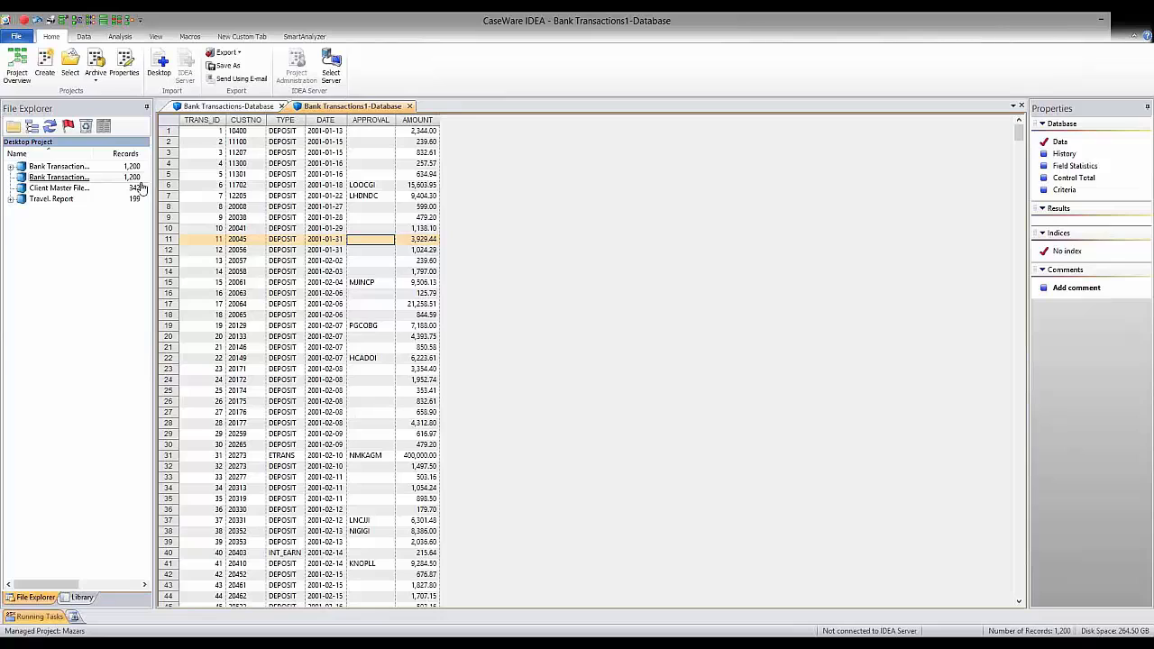
click(243, 175)
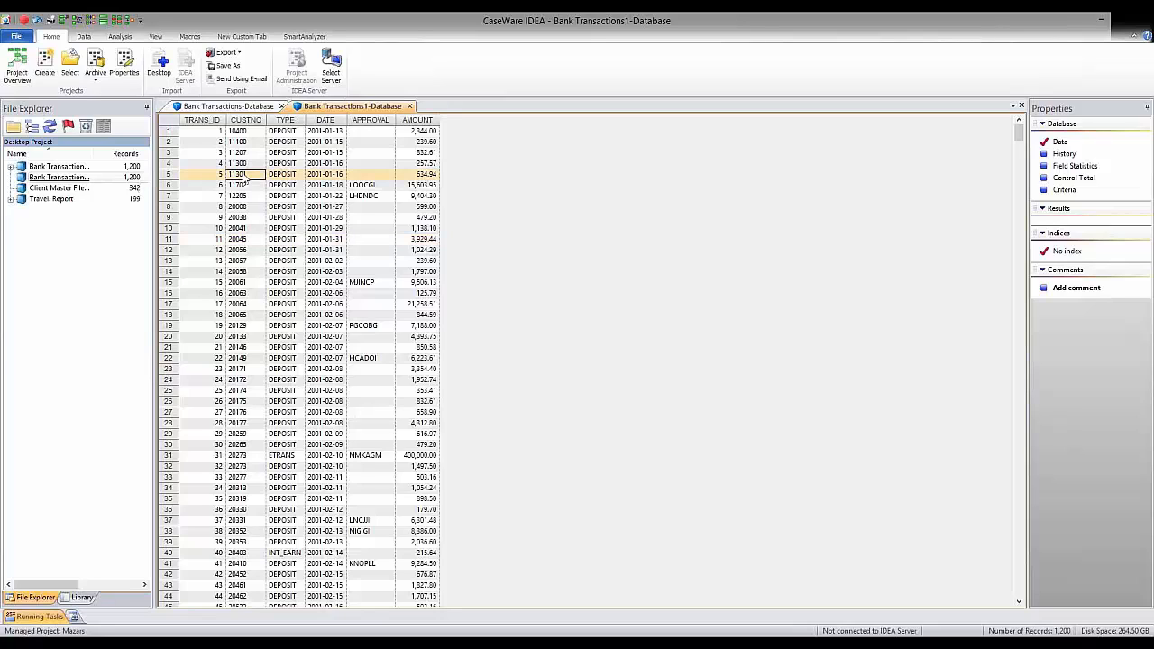
drag(207, 134, 493, 394)
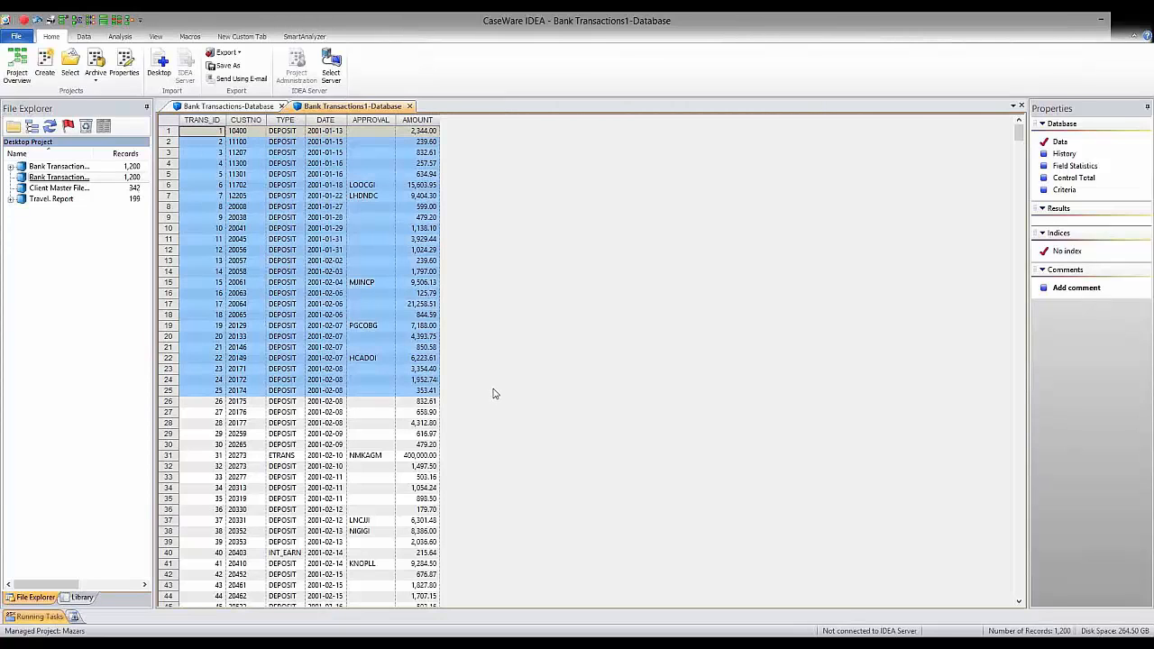
scroll(493, 392, down, 2)
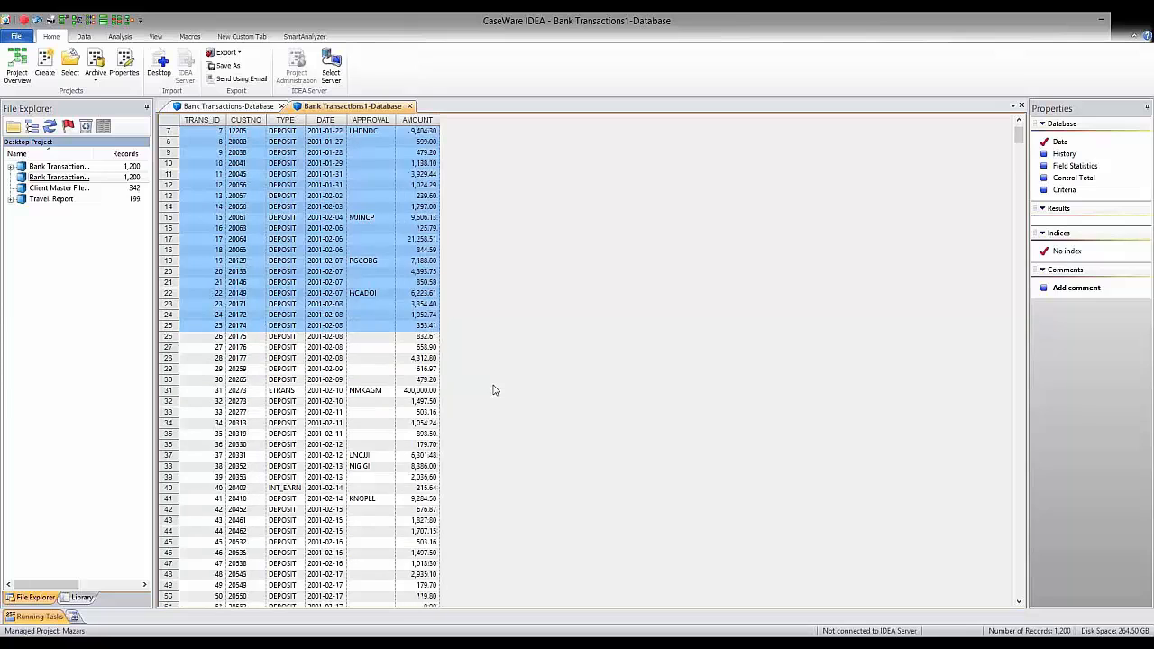
scroll(493, 389, down, 5)
scroll(494, 388, up, 7)
click(244, 185)
drag(194, 134, 448, 369)
click(220, 199)
Review the TRANS_ID, CUSTNO, TYPE, DATE, APPROVAL and AMOUNT columns of the imported transactions one by one
click(198, 120)
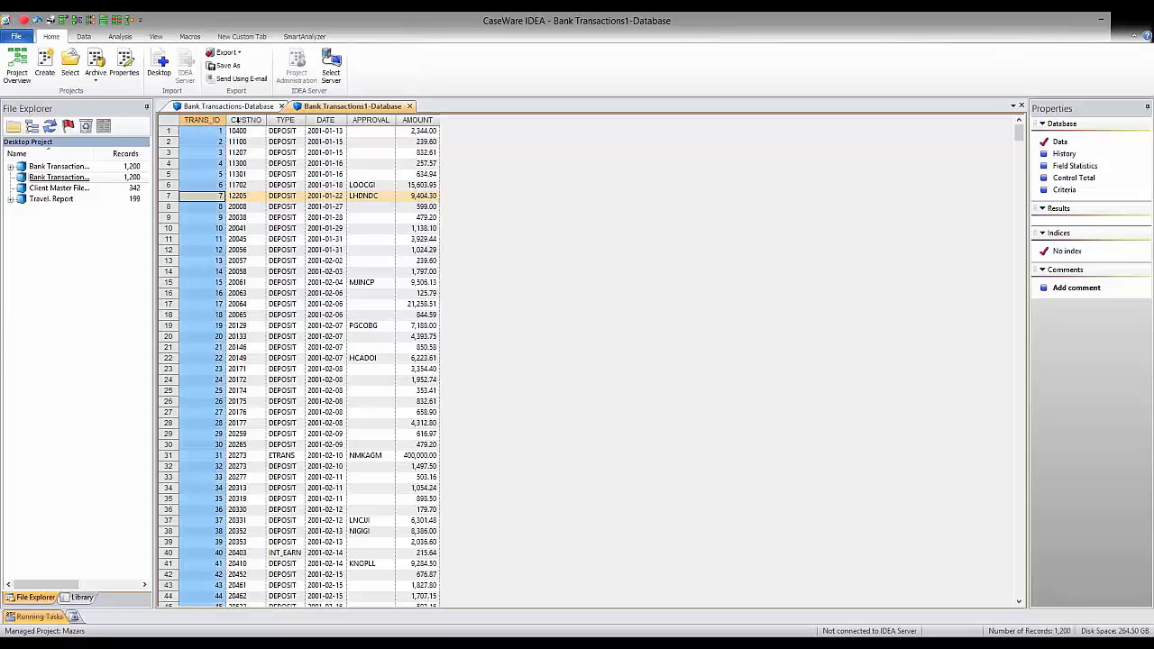
click(240, 121)
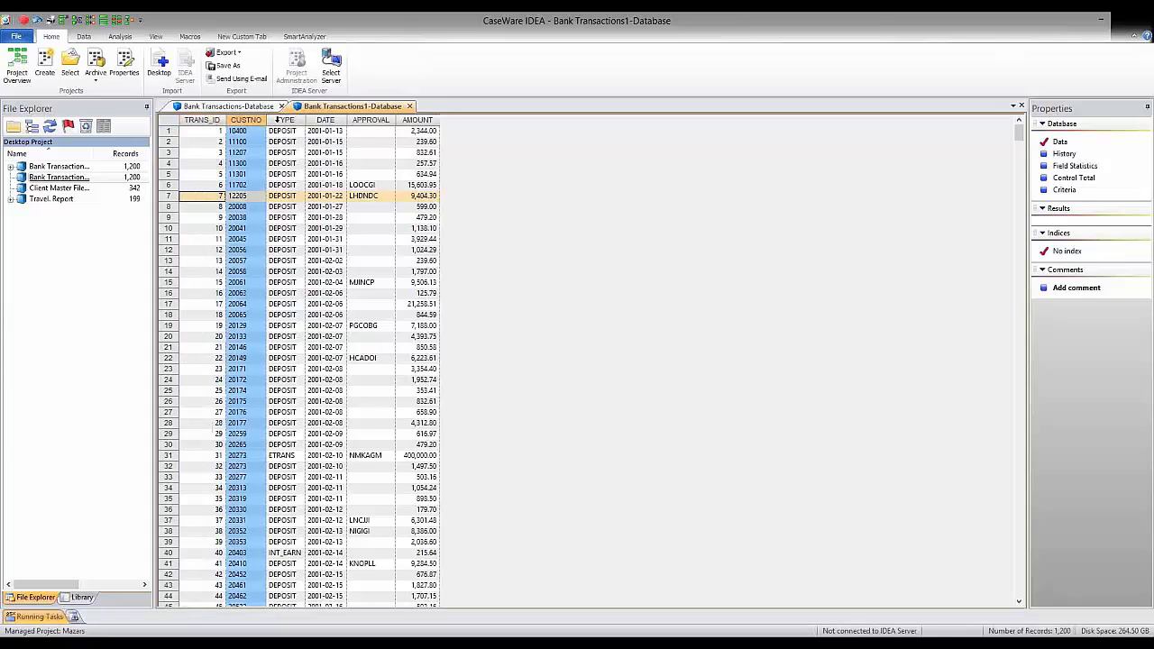
click(282, 120)
click(324, 120)
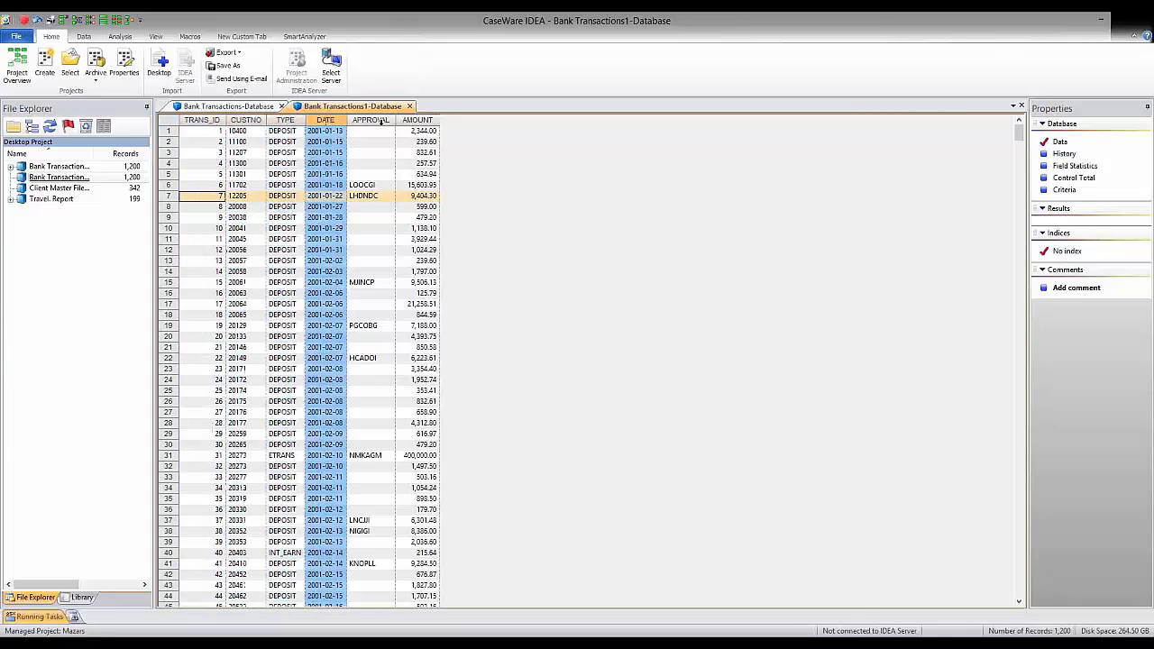
click(381, 119)
click(396, 119)
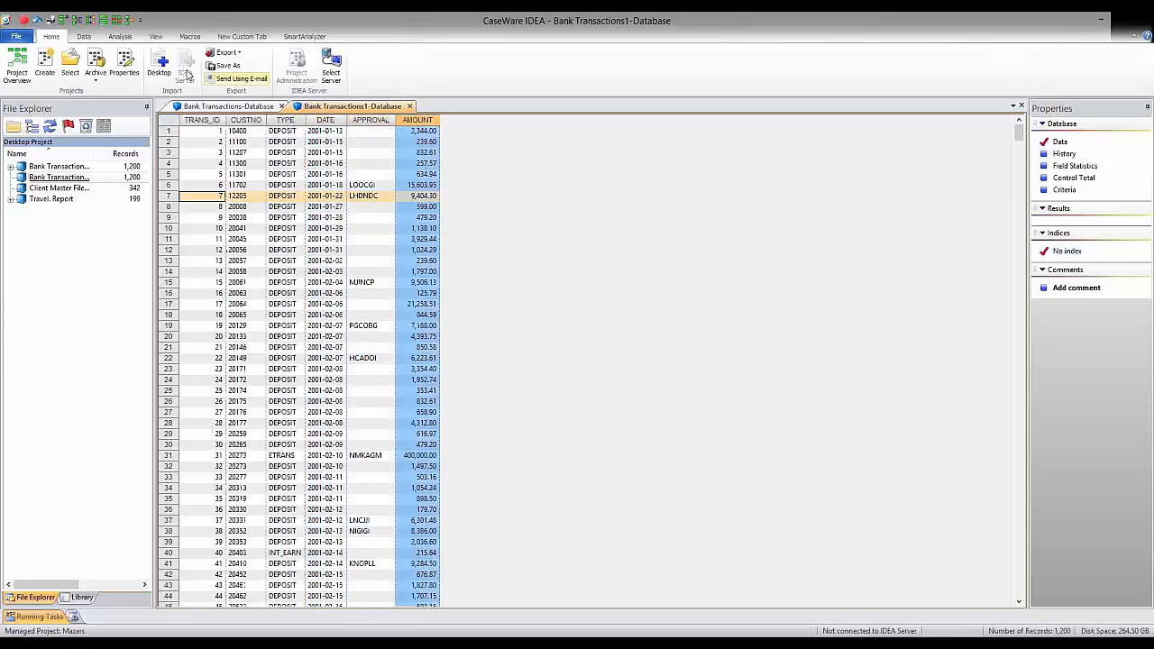
Start a Microsoft Excel import of the Client Master File workbook from the Source Files.ILB folder
click(158, 65)
click(467, 256)
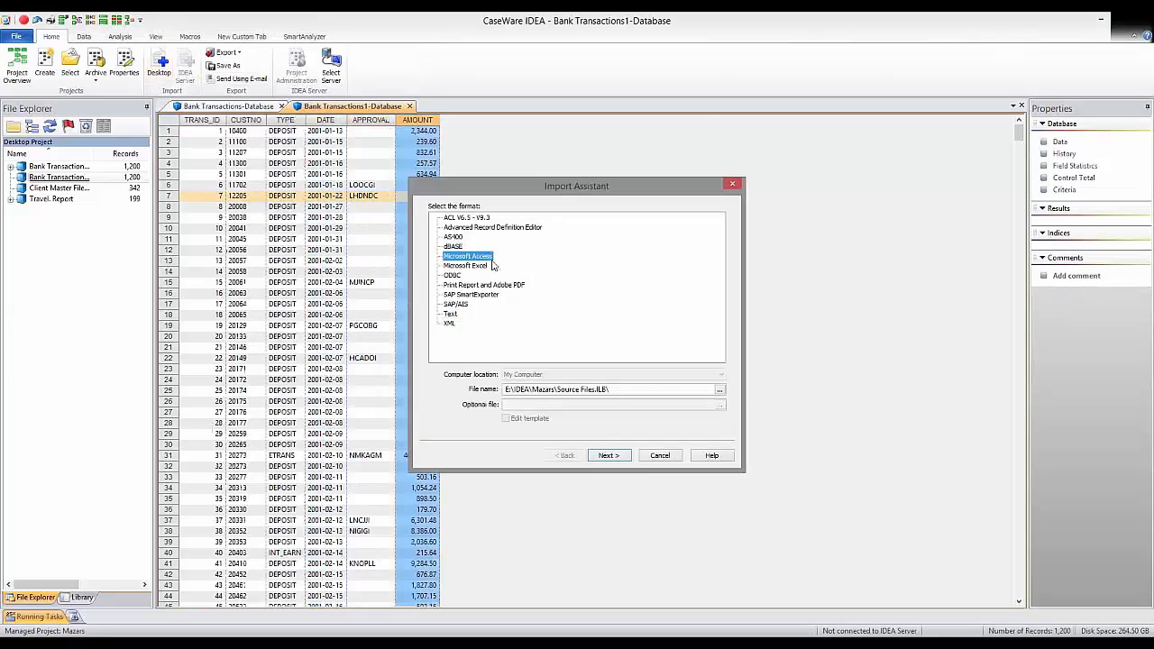
click(466, 266)
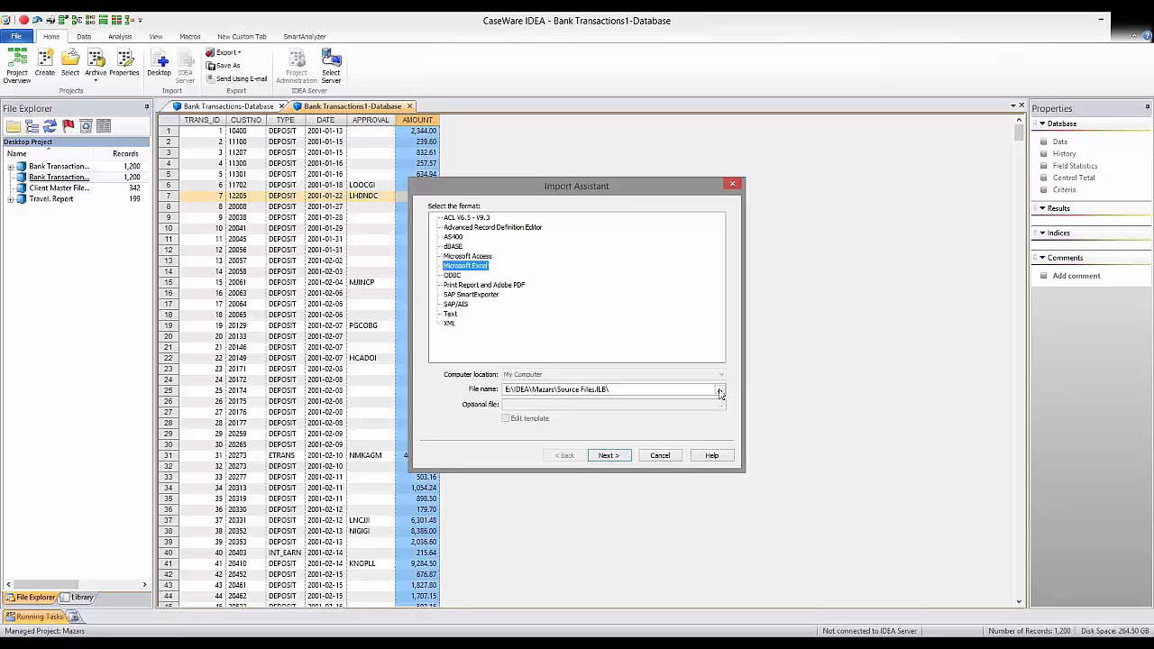
click(718, 390)
click(608, 296)
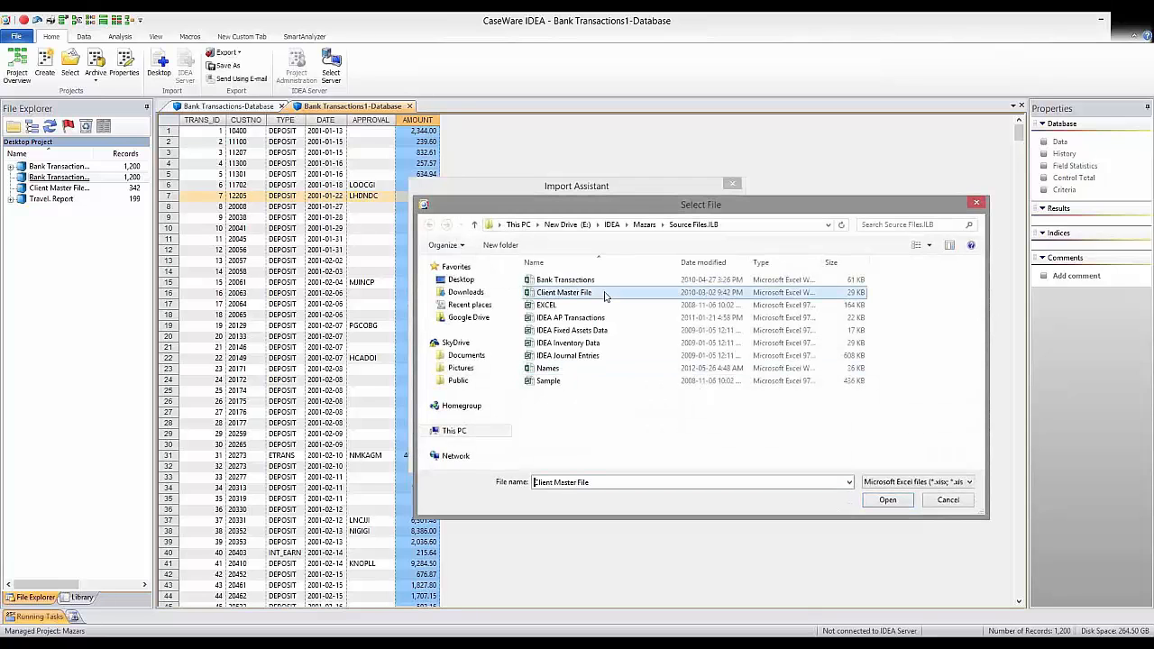
key(Return)
click(607, 455)
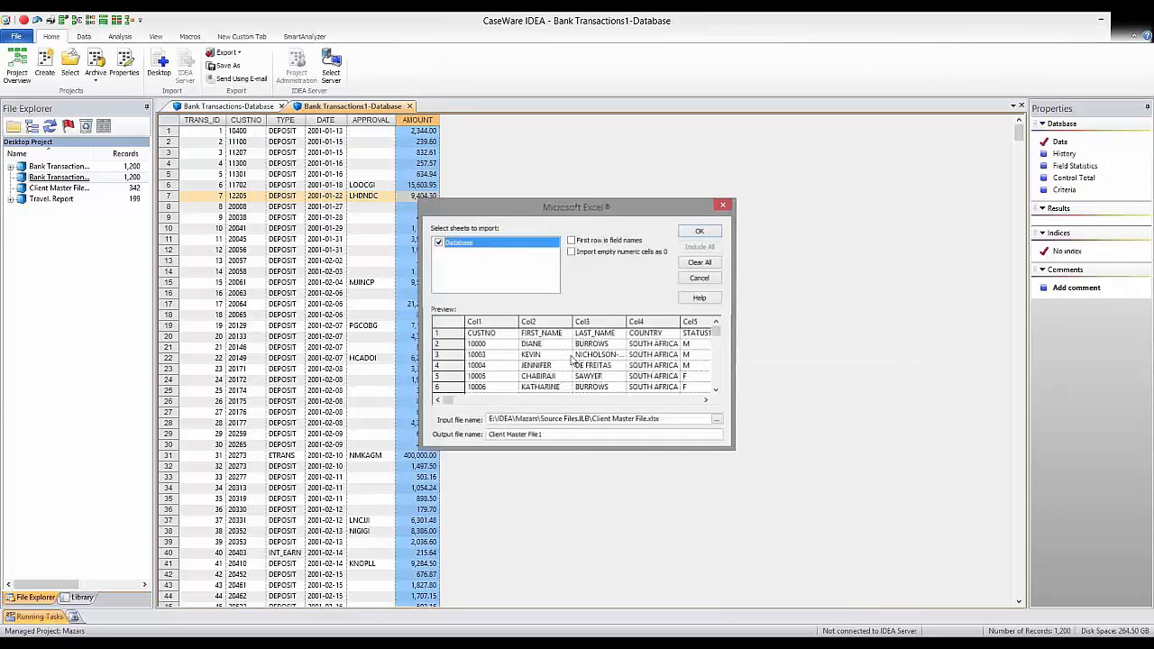
Import the sheet with the first row as field names and the output file name Vendor Master
triple_click(551, 435)
text(Vendor )
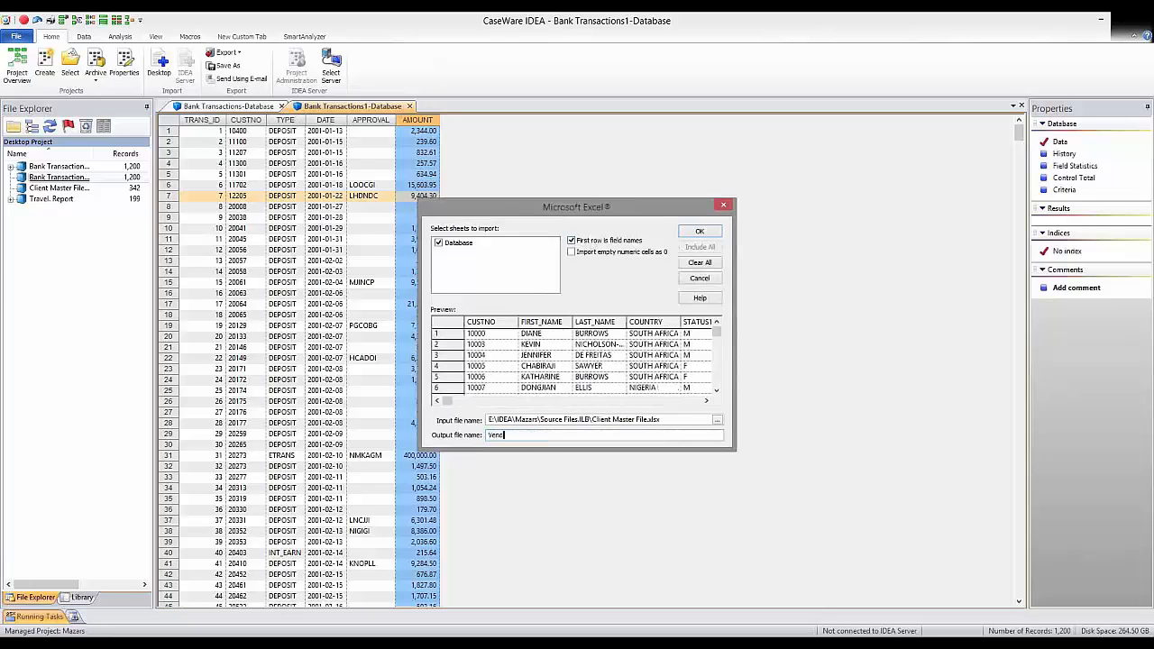
text(Master)
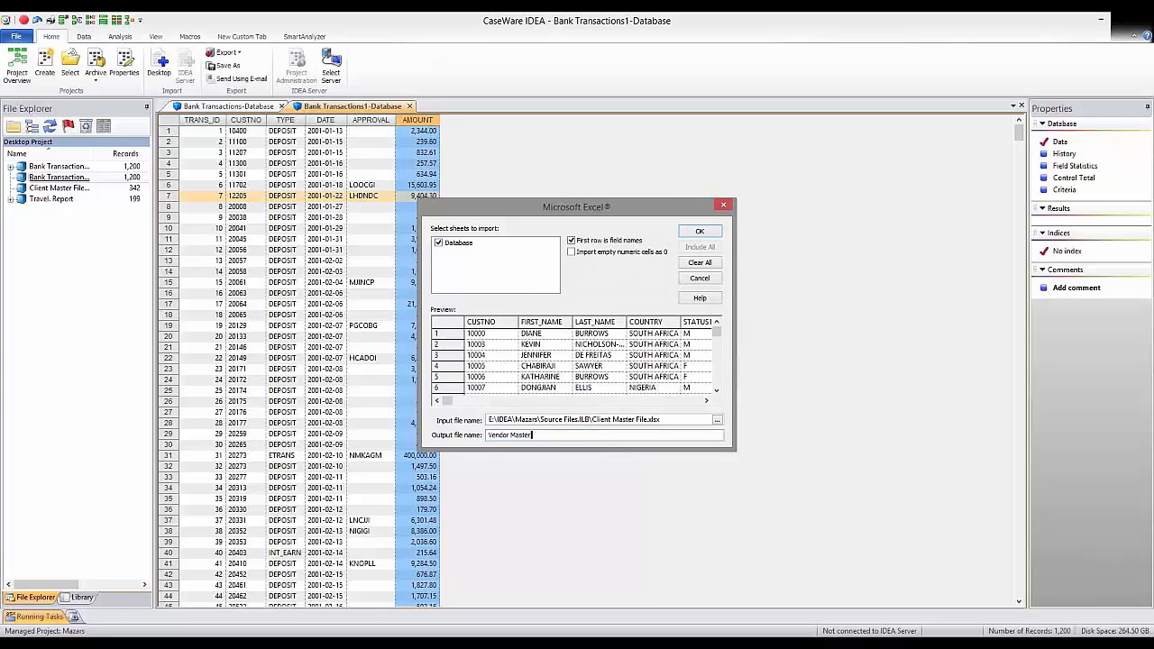
key(Return)
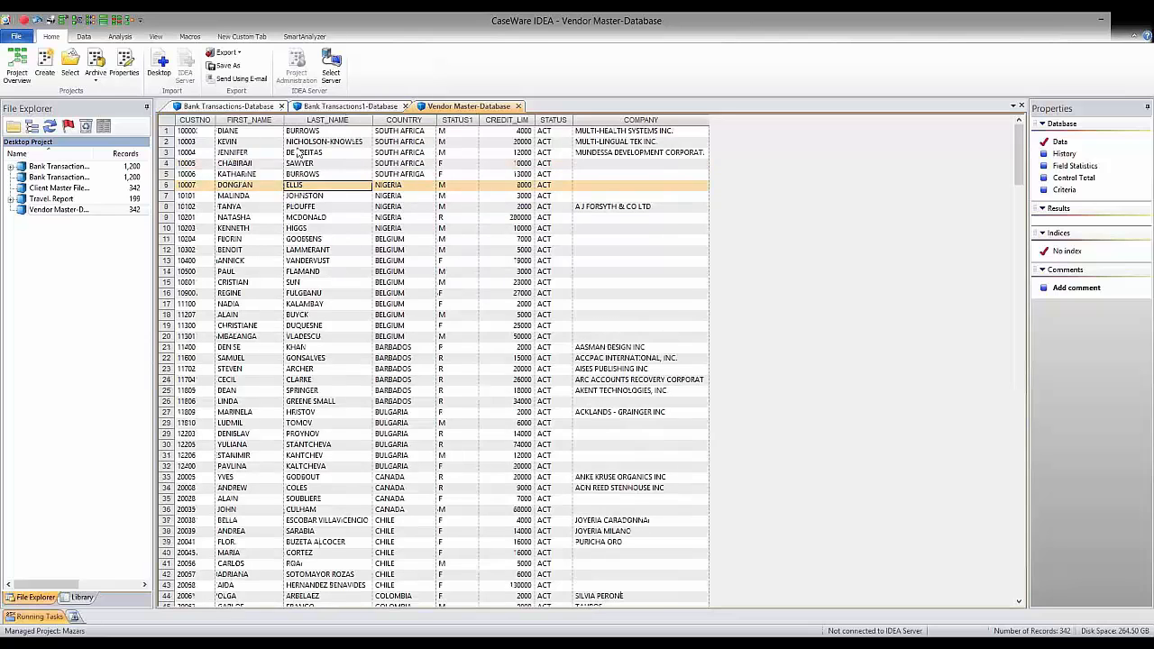
Look through the records in the newly imported Vendor Master database
drag(250, 144, 722, 316)
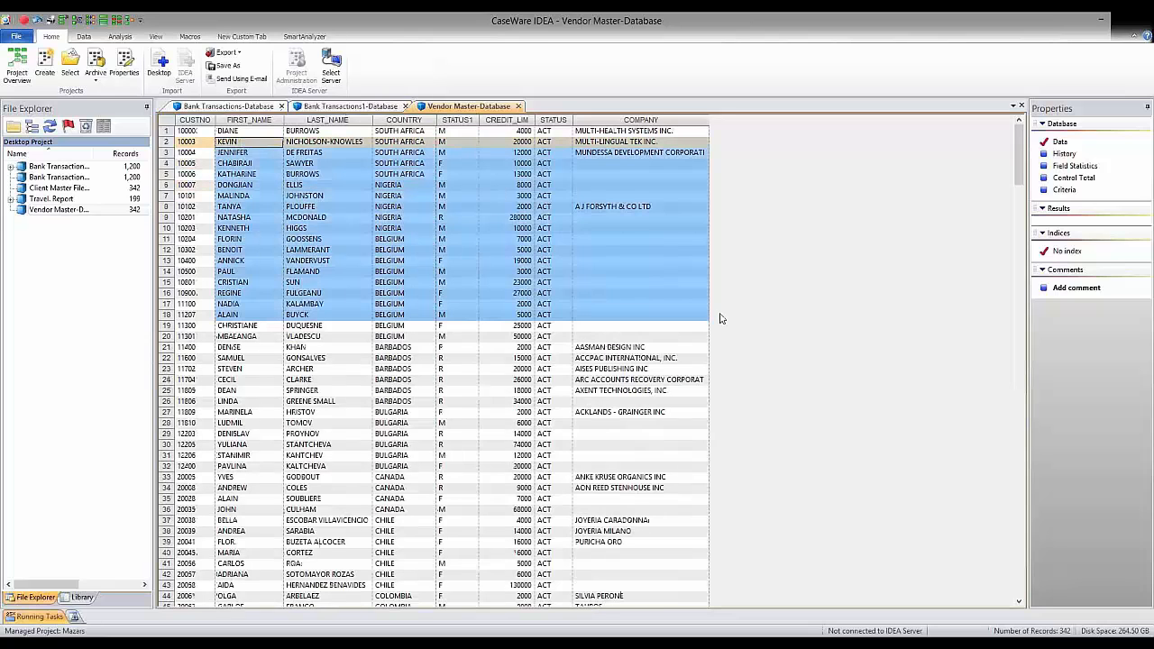
click(655, 306)
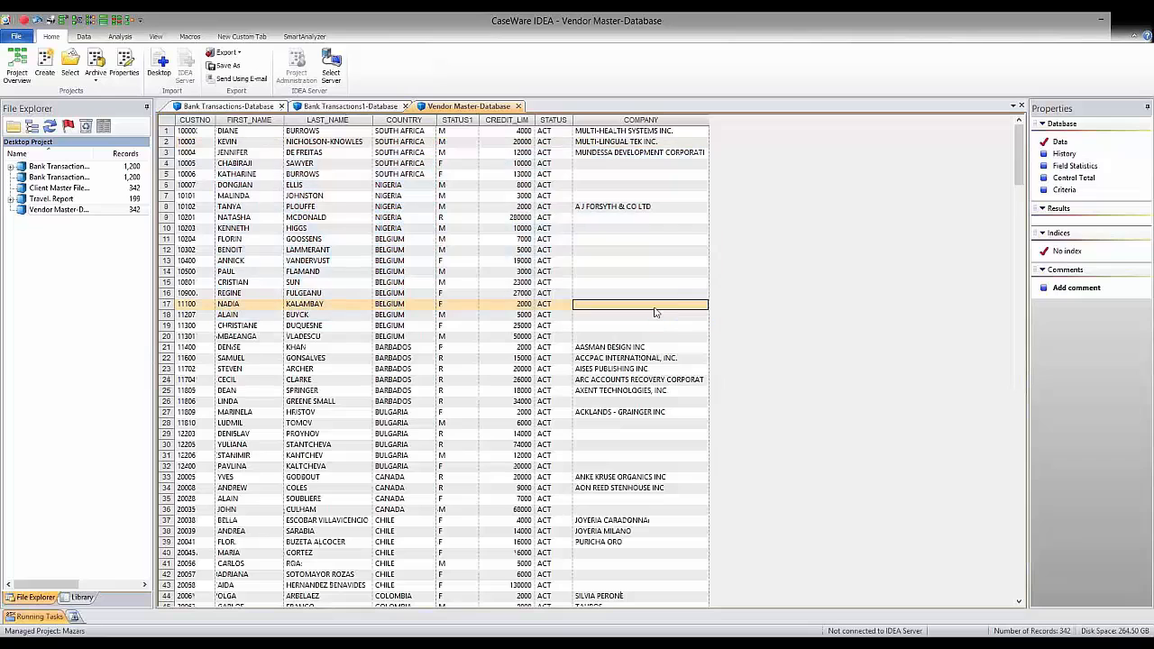
scroll(656, 311, down, 2)
scroll(656, 304, up, 2)
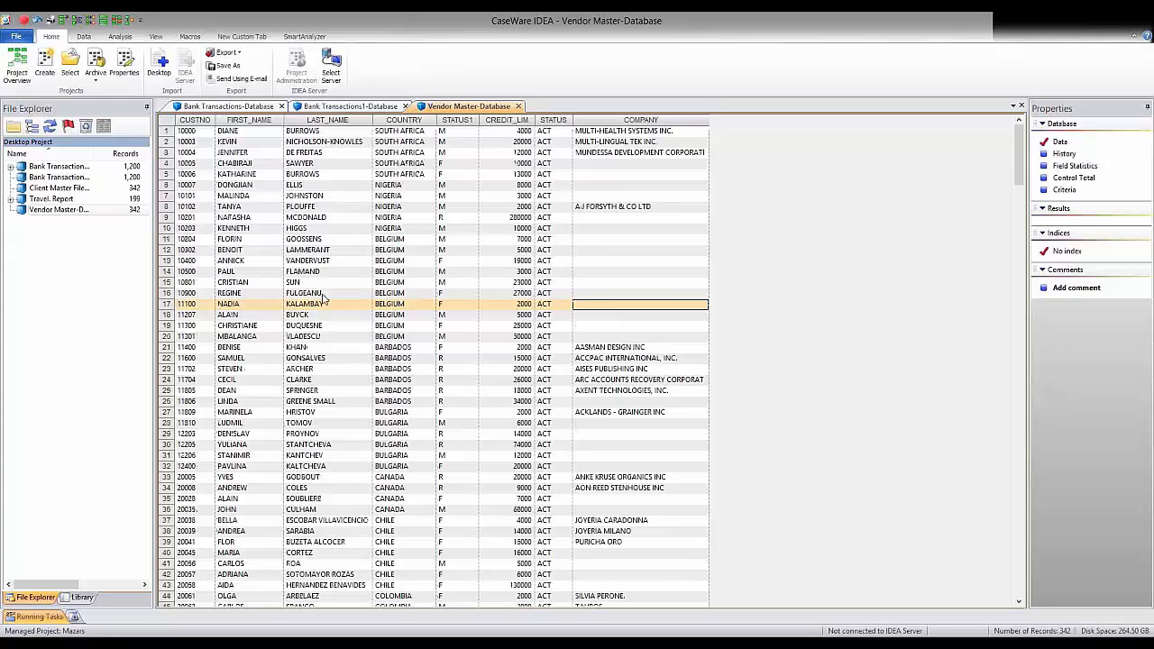
click(357, 274)
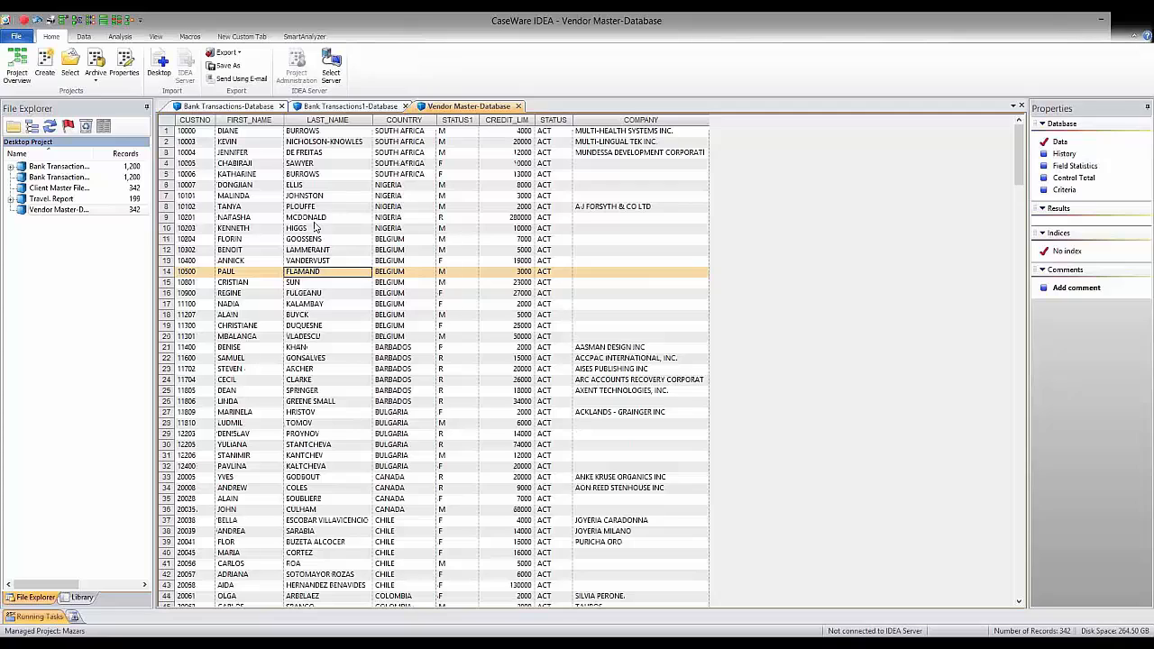
Highlight the CUSTNO column in Vendor Master and compare the database with the original Bank Transactions database
click(193, 119)
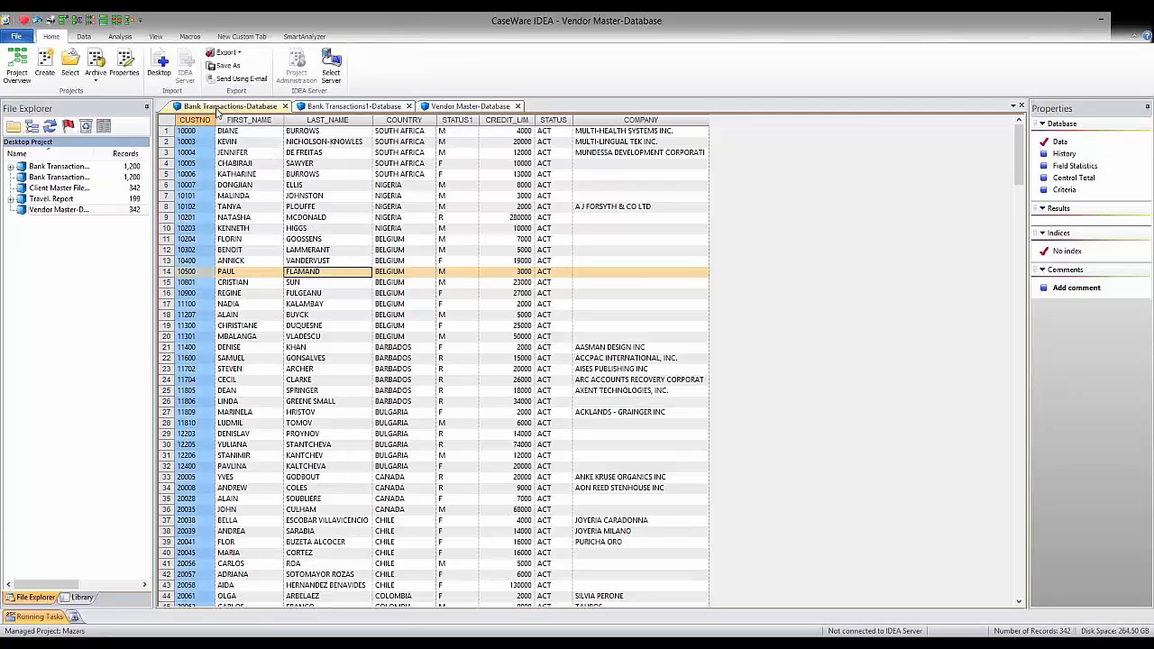
click(216, 108)
click(443, 107)
click(265, 107)
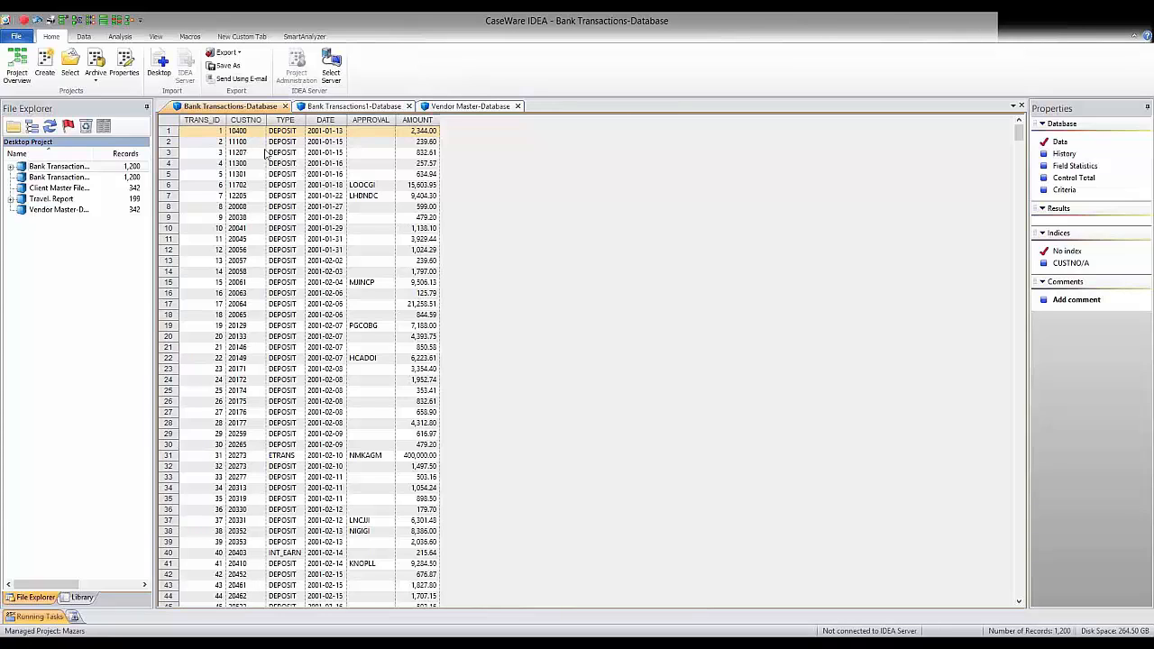
click(120, 37)
click(375, 55)
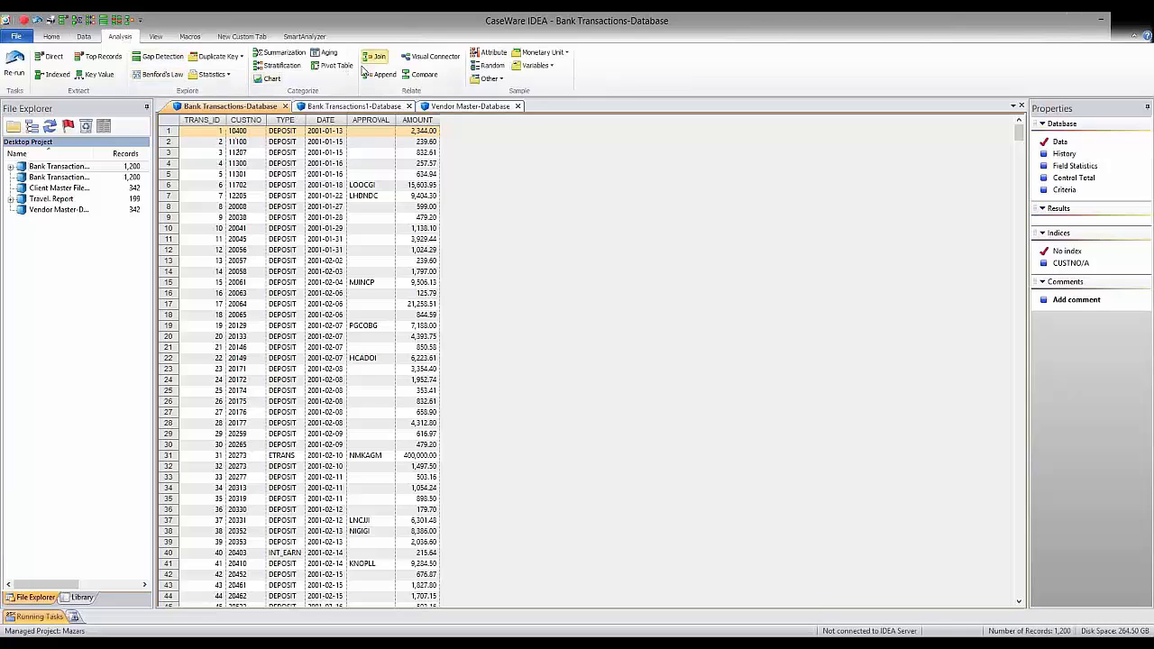
click(628, 308)
double_click(275, 207)
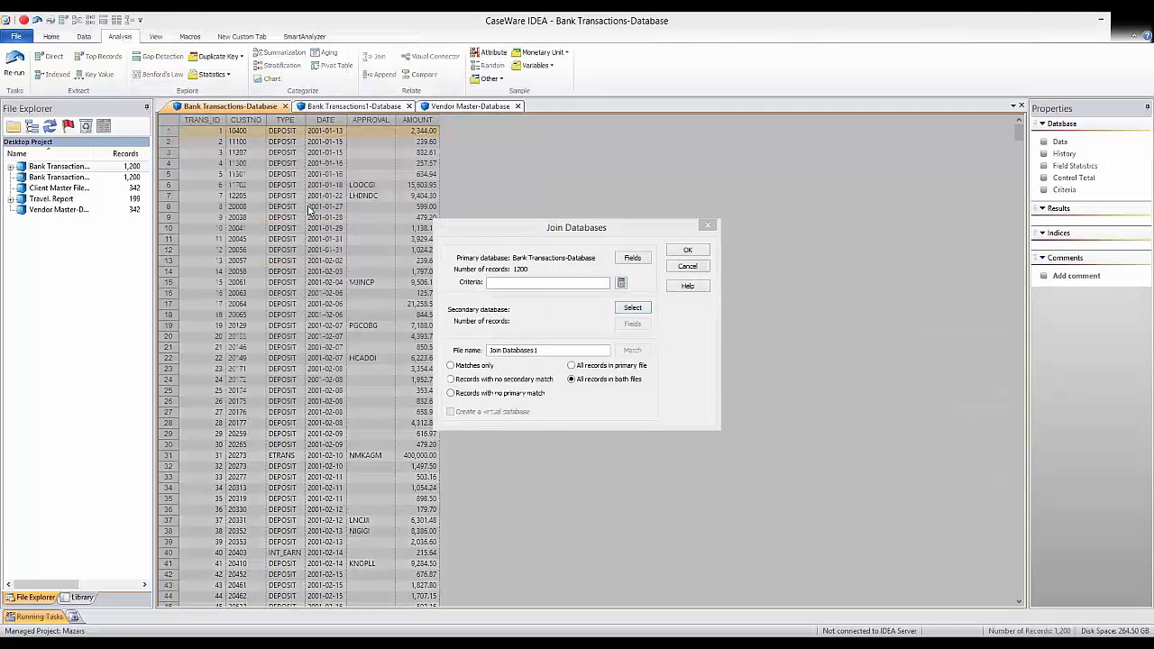
click(681, 373)
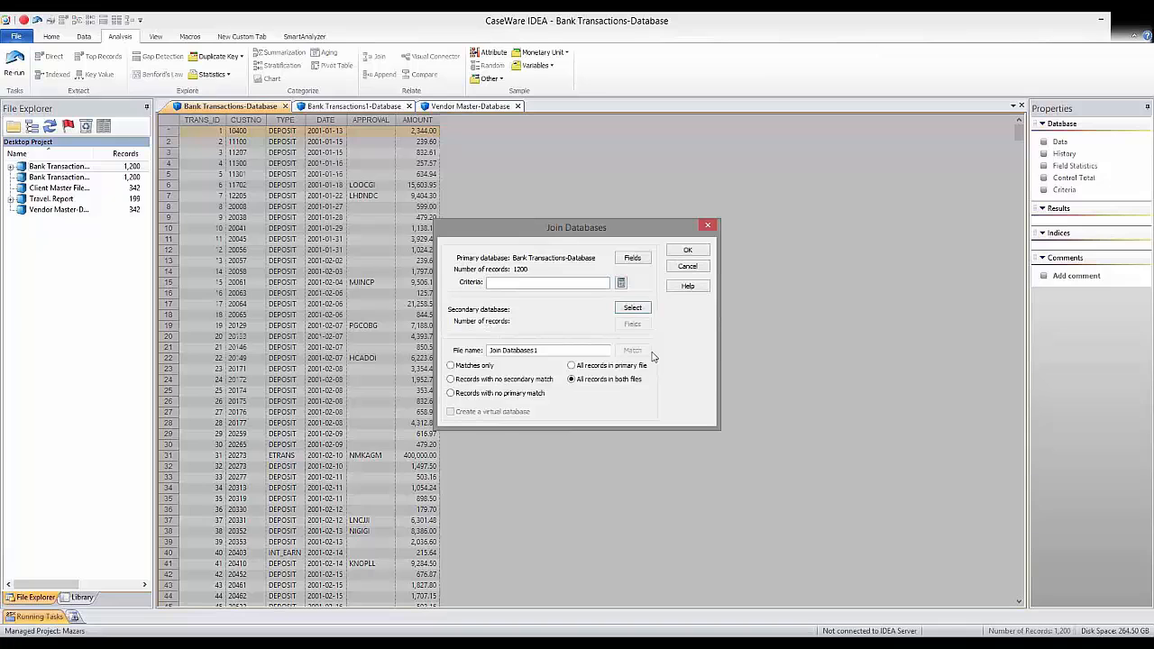
click(687, 266)
Cancel the join on the original Bank Transactions database and open the Bank Transactions1 database instead
double_click(72, 178)
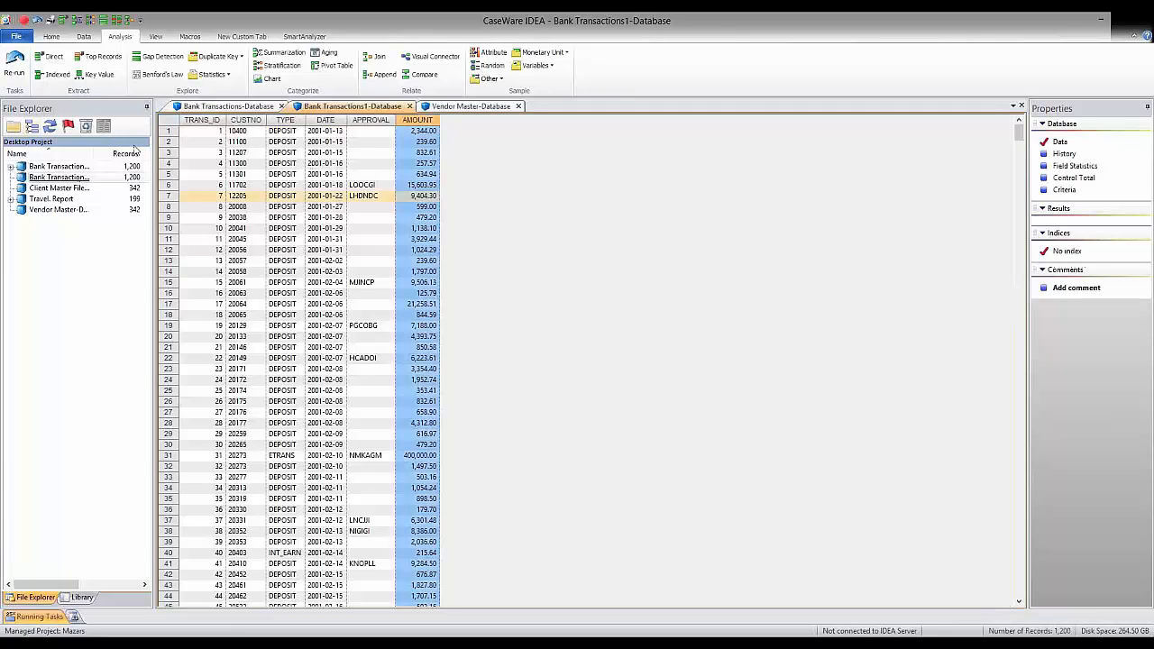
click(44, 179)
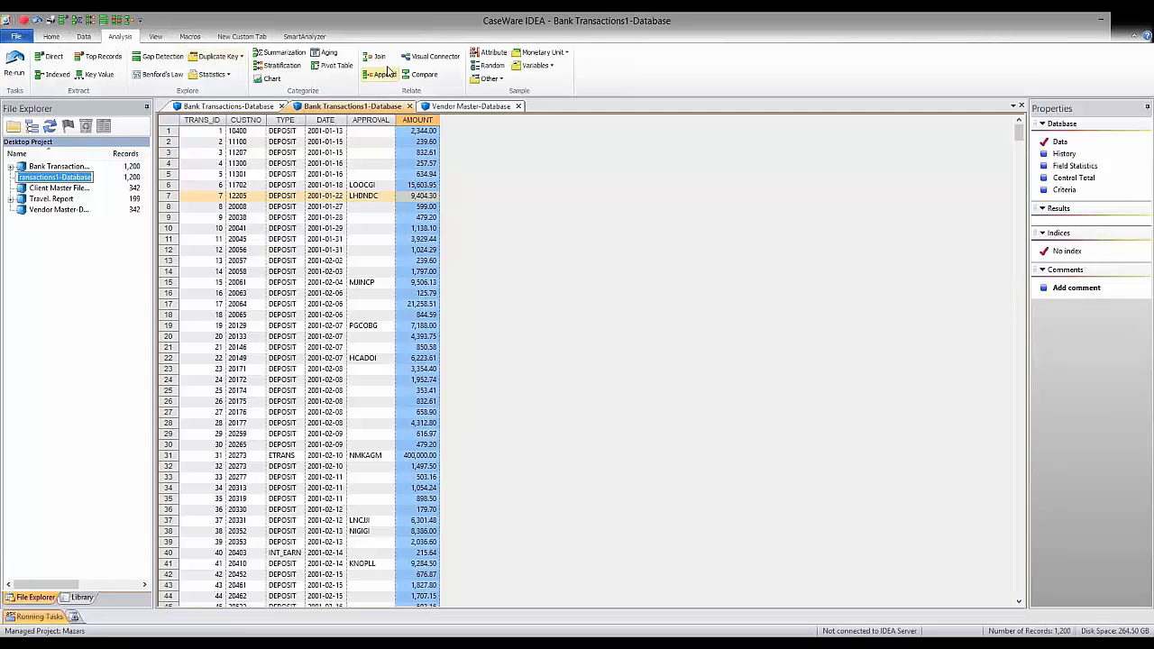
click(387, 71)
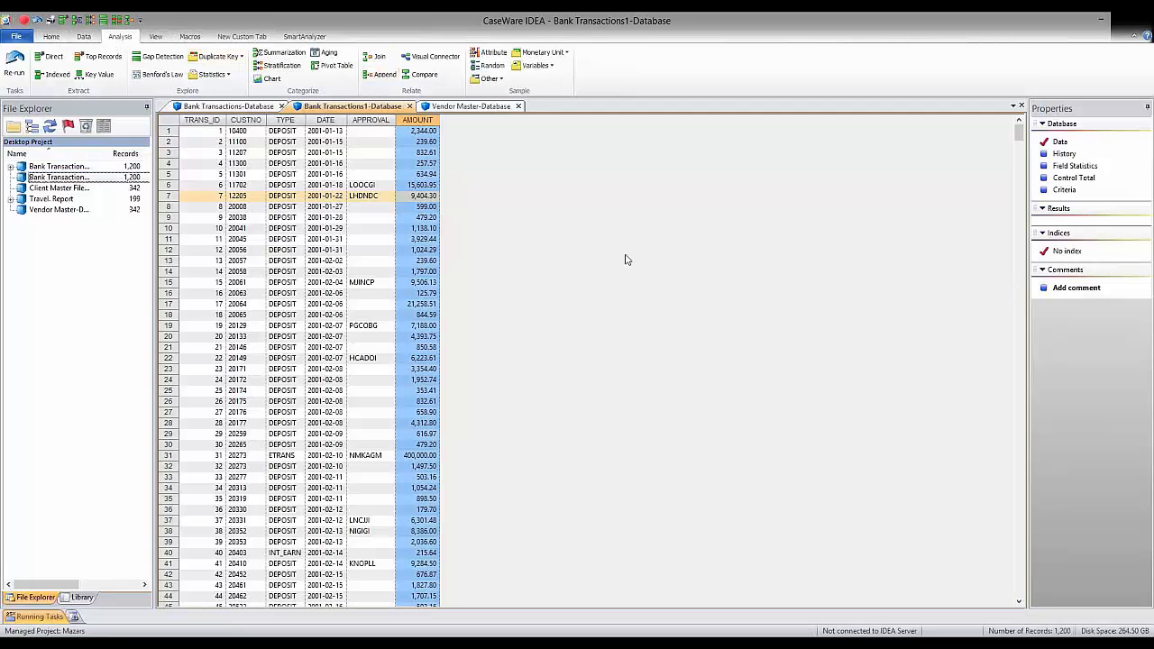
Start a join with Bank Transactions1 as the primary database and Vendor Master as the secondary database
click(382, 59)
click(632, 308)
double_click(300, 220)
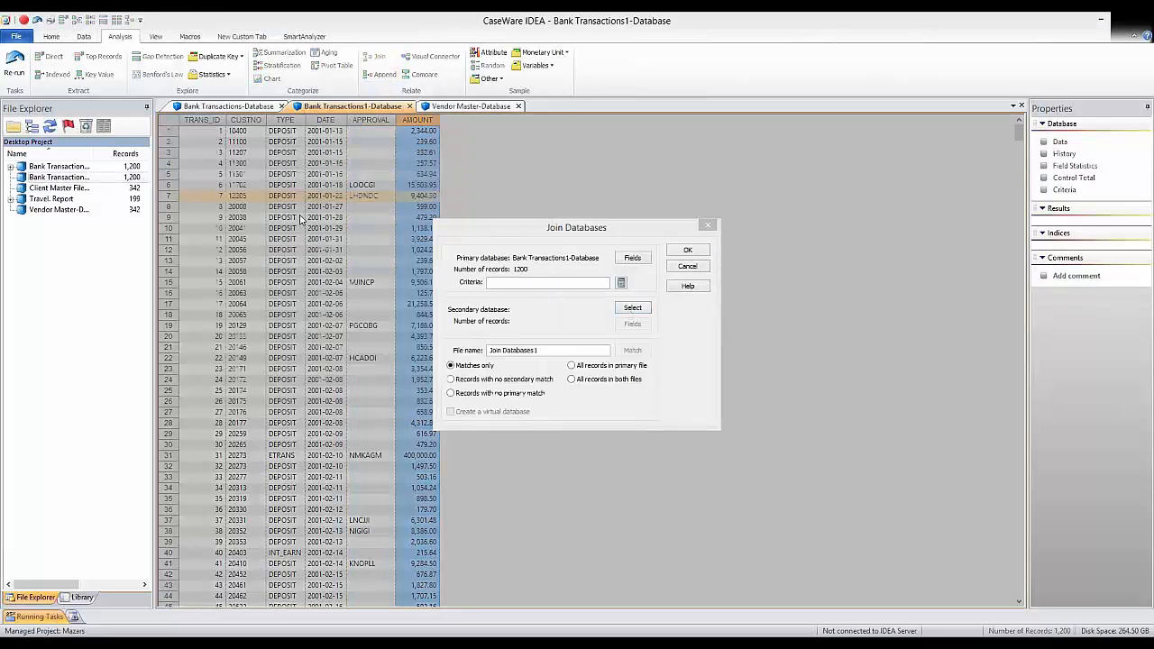
click(675, 373)
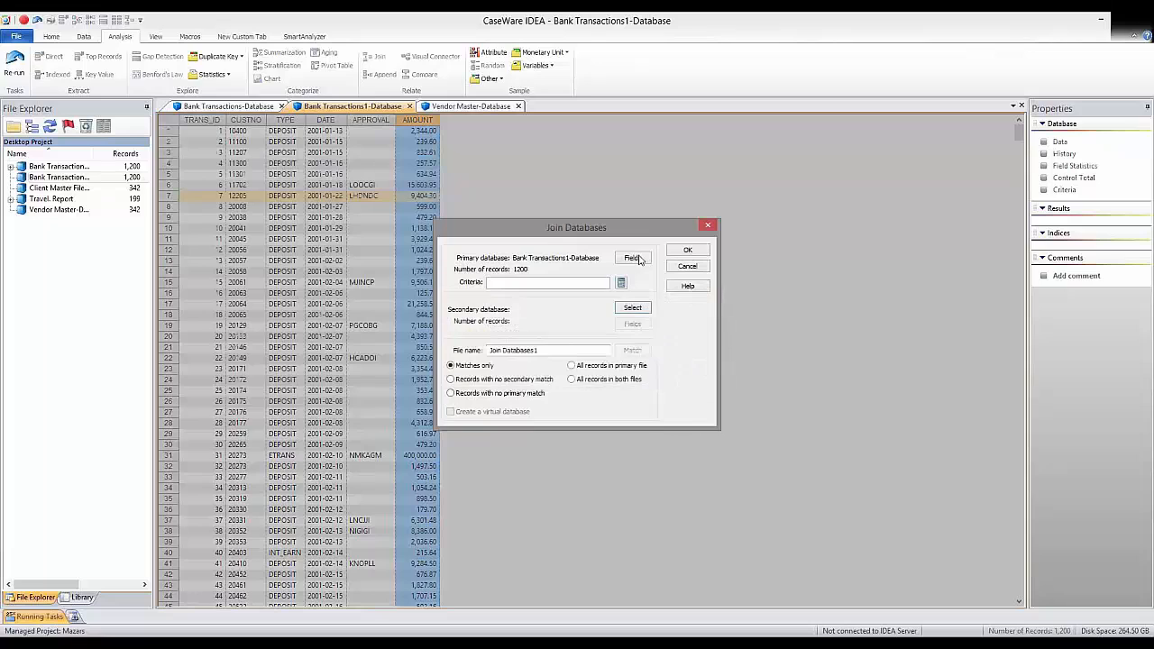
click(633, 308)
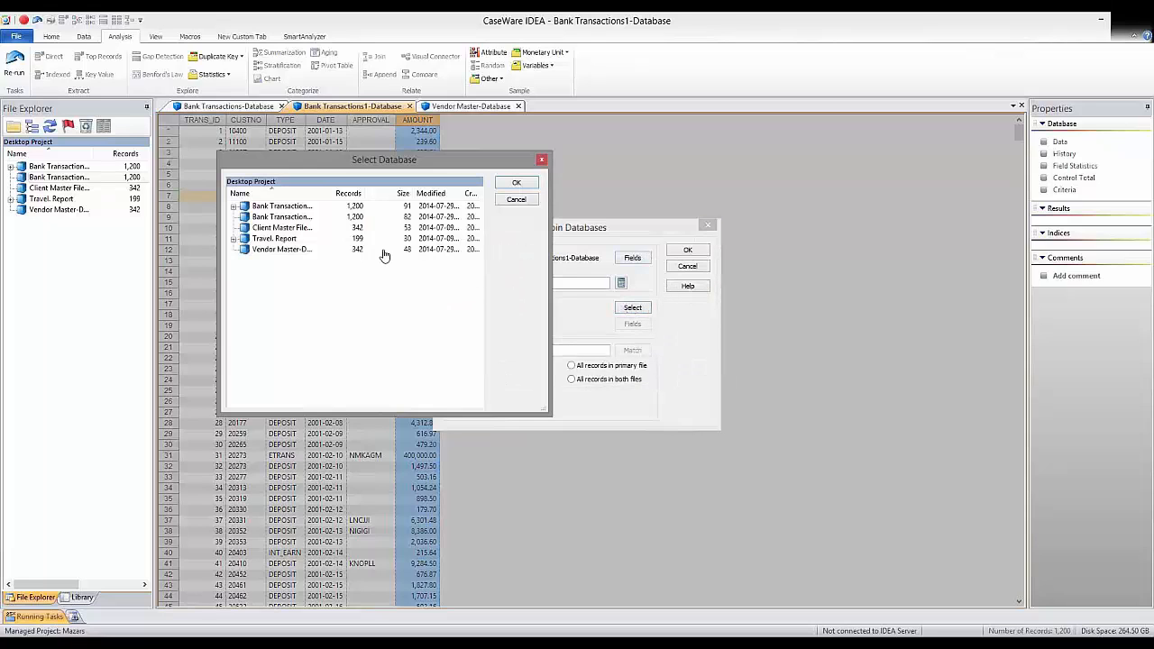
double_click(300, 249)
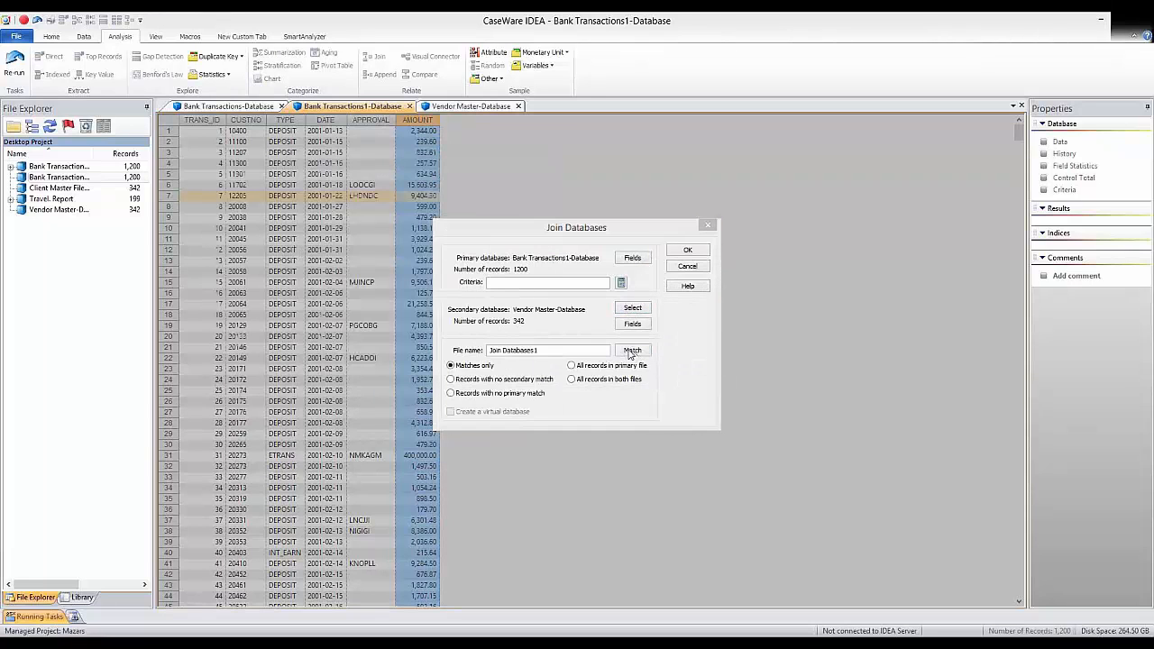
Match CUSTNO to CUSTNO in ascending order and run the join keeping all records in the primary file
click(631, 351)
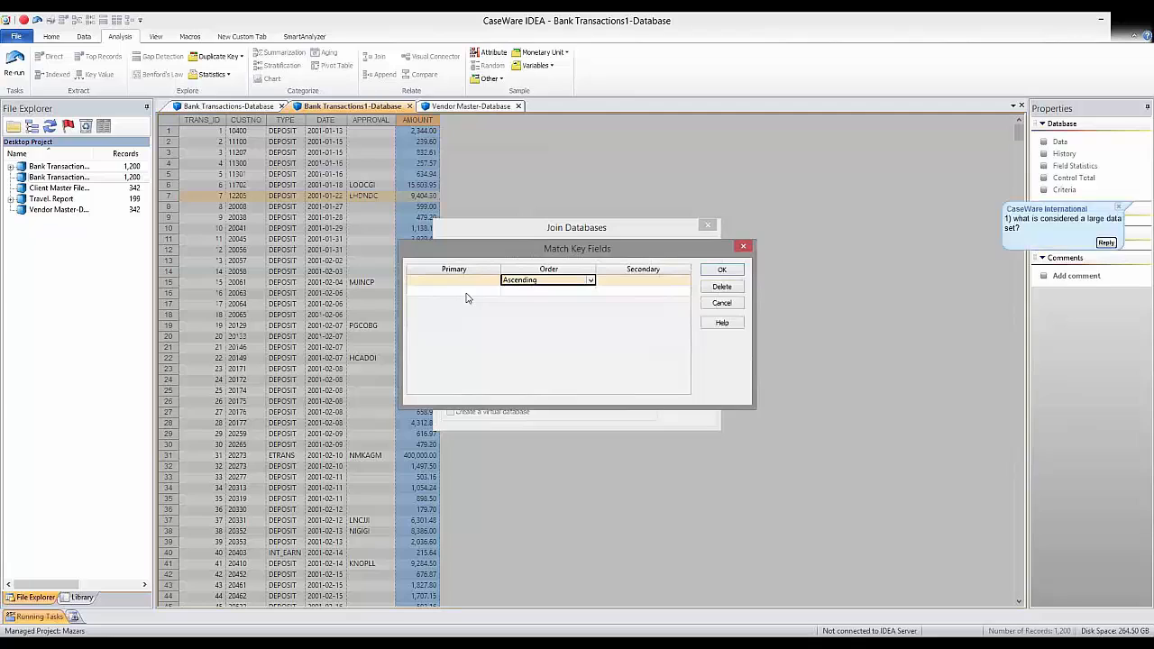
click(466, 283)
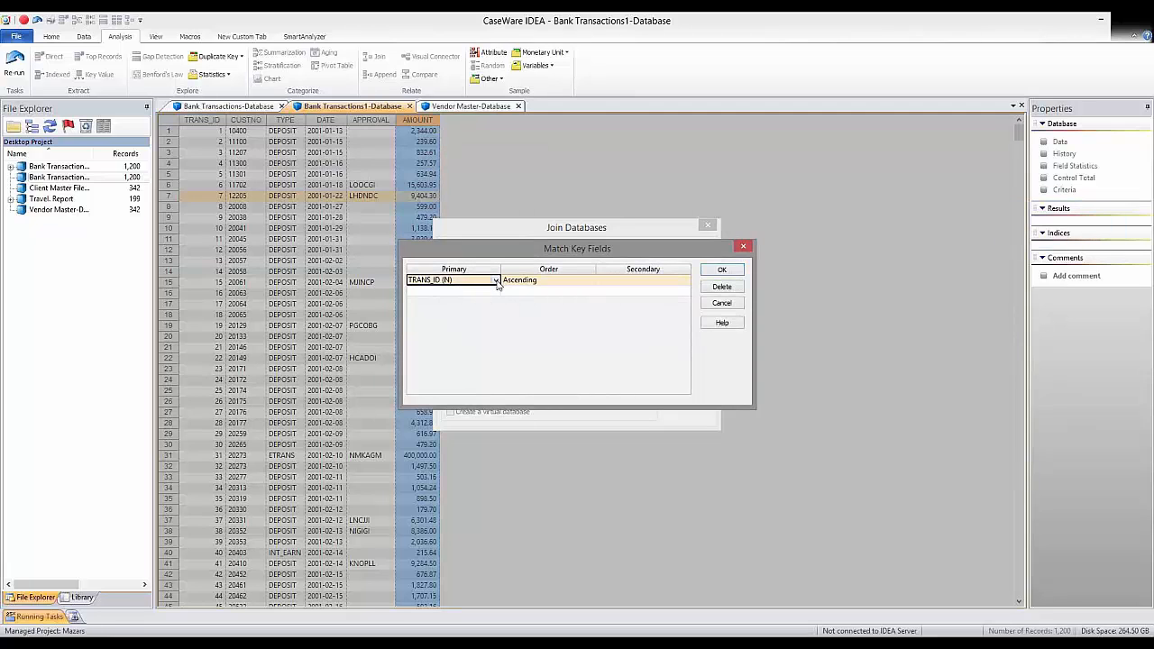
click(495, 281)
click(484, 294)
click(659, 283)
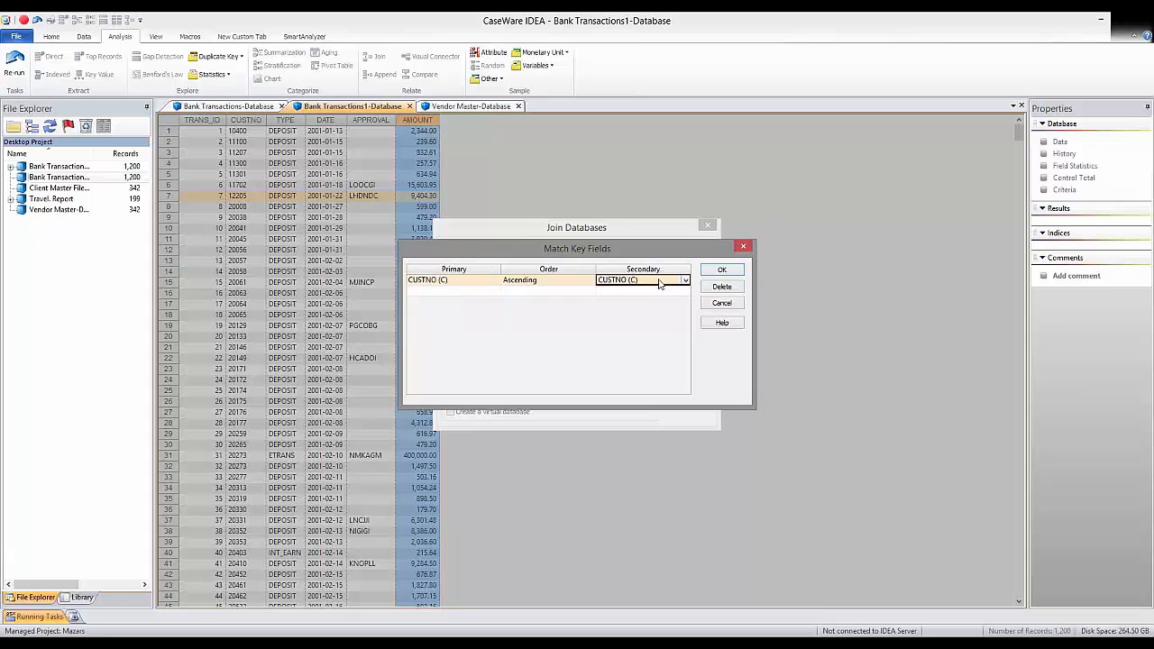
click(721, 270)
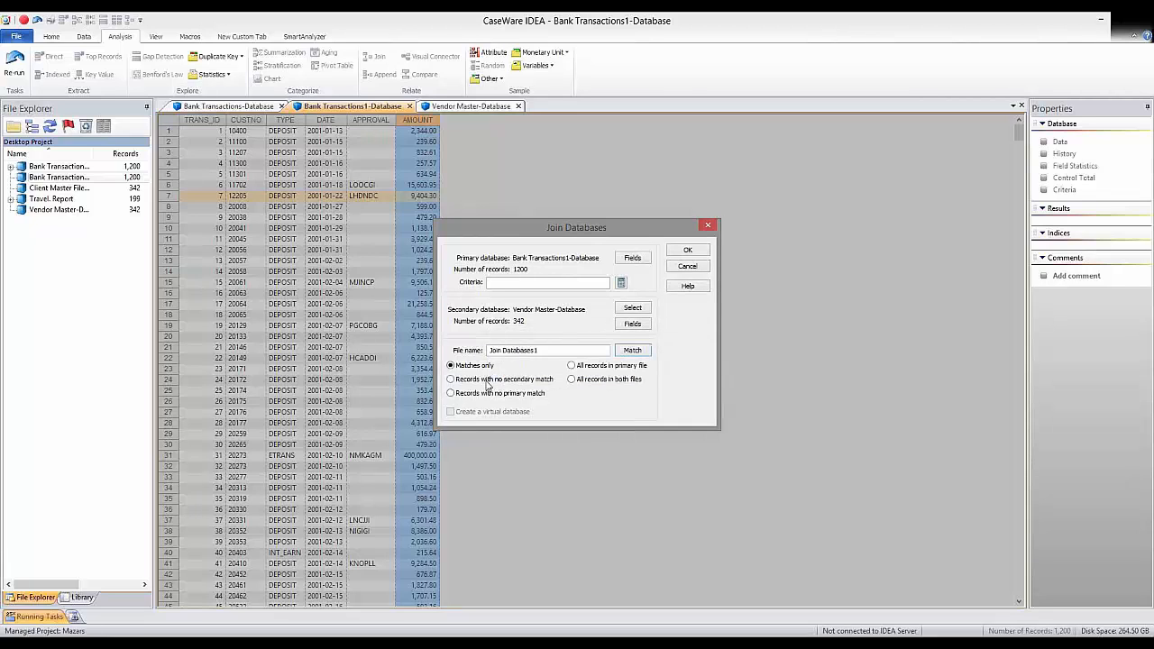
click(572, 365)
click(688, 251)
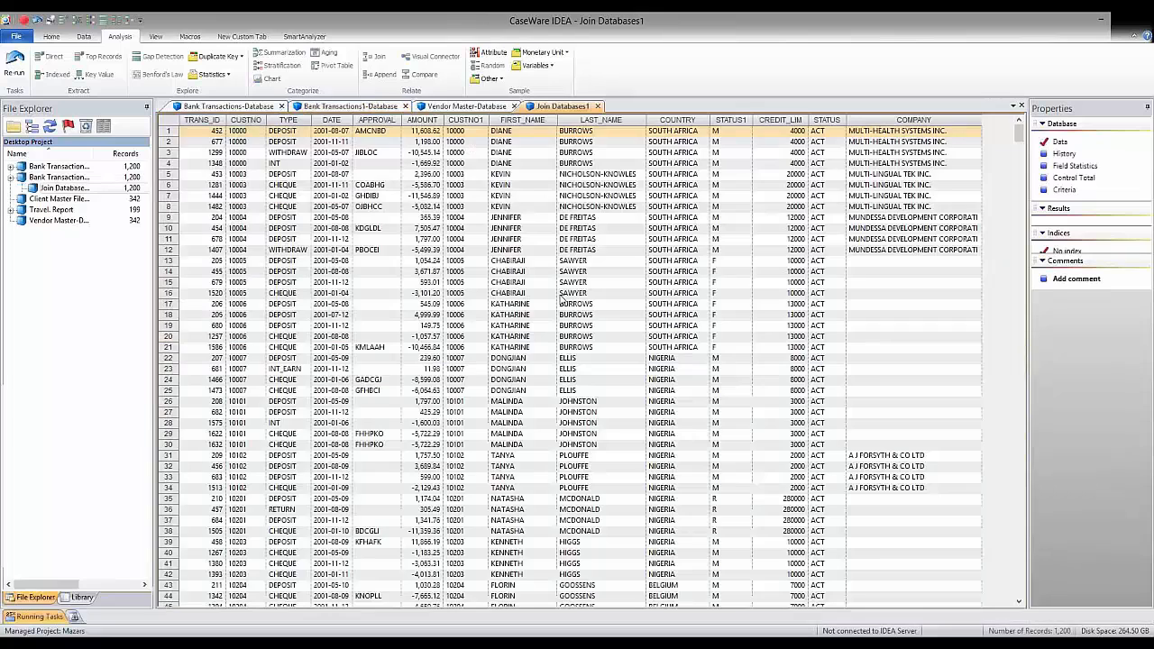
Look through the joined records, checking the customer details beside each bank transaction
click(533, 218)
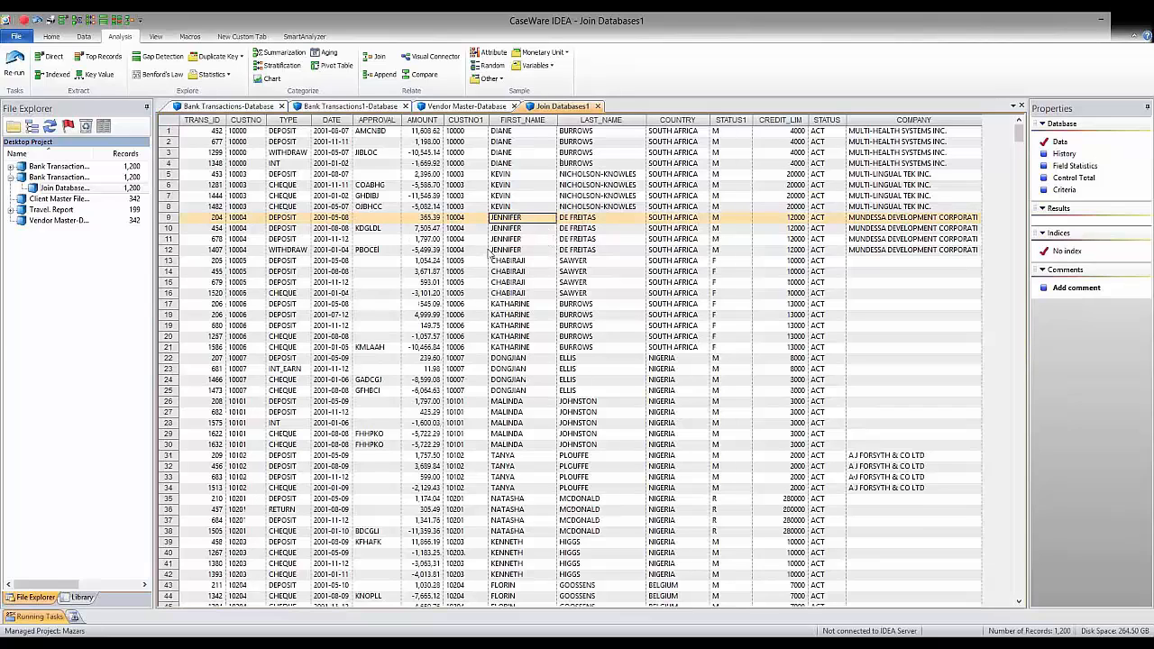
click(484, 250)
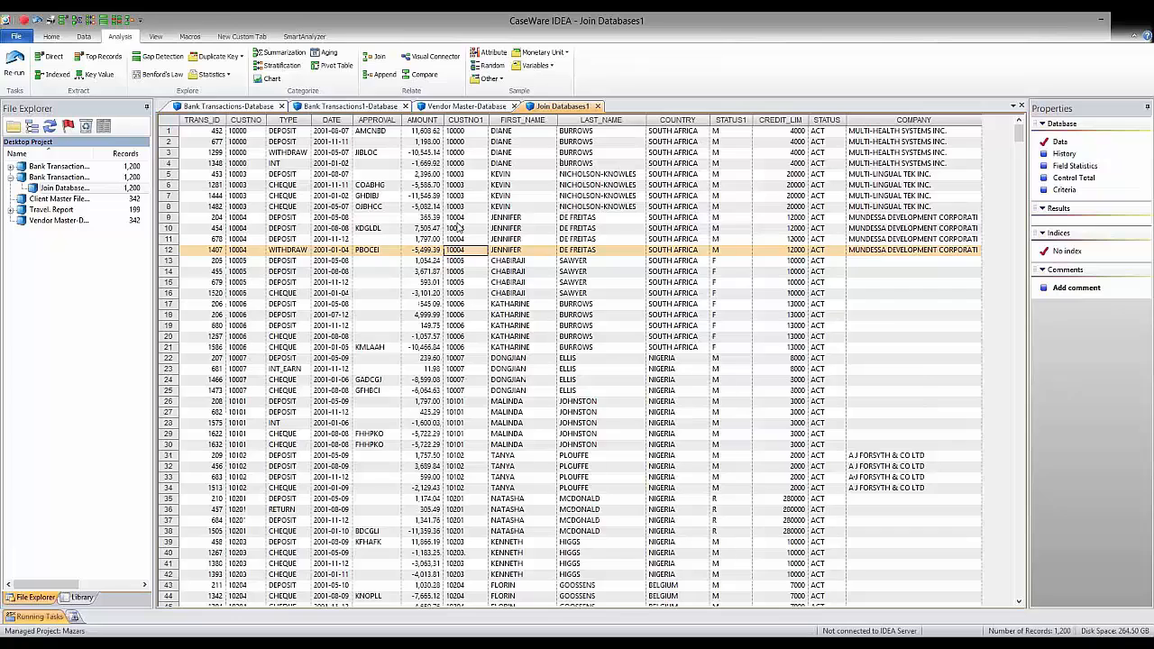
scroll(458, 228, down, 3)
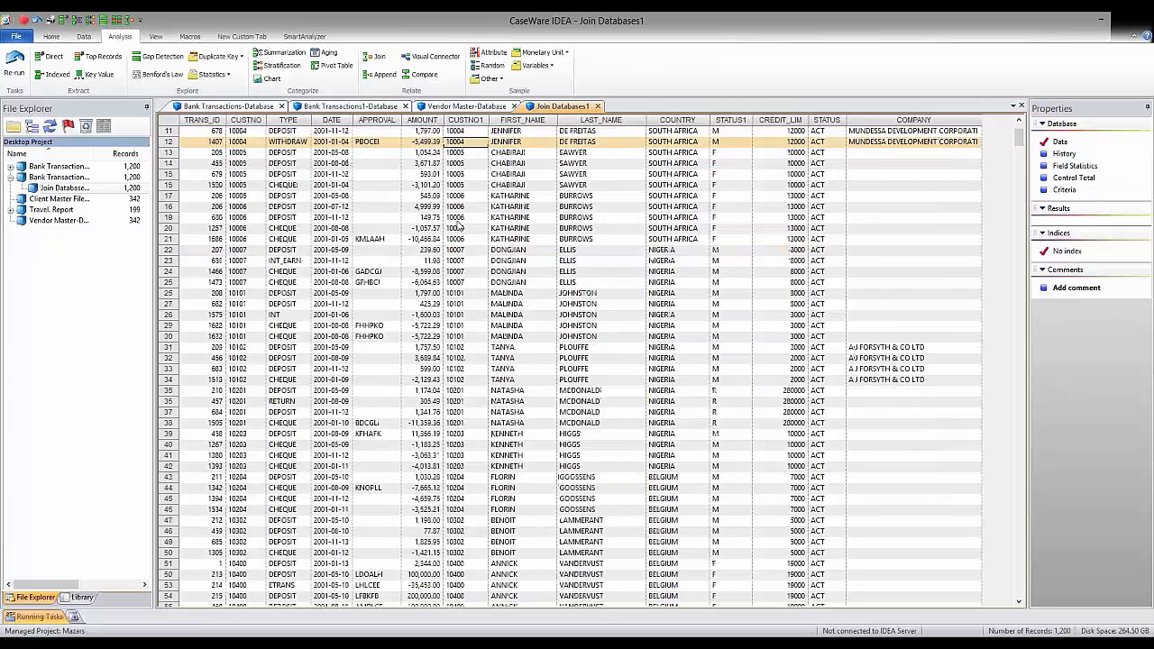
scroll(459, 226, down, 3)
scroll(458, 225, up, 6)
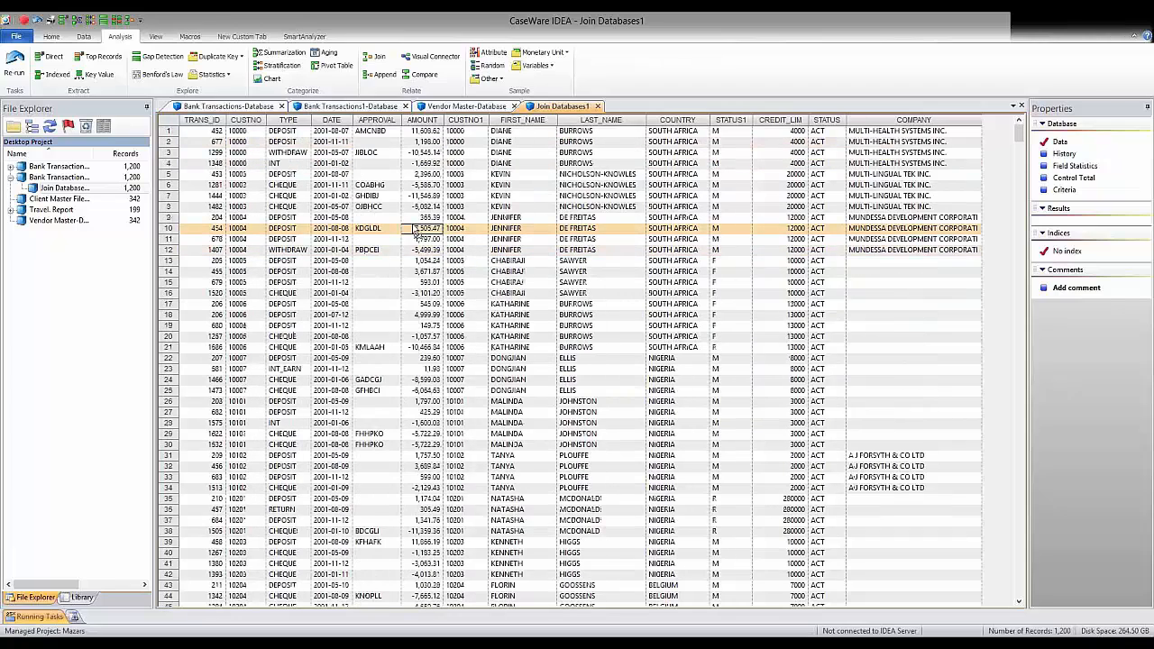
scroll(413, 224, down, 4)
scroll(414, 223, down, 5)
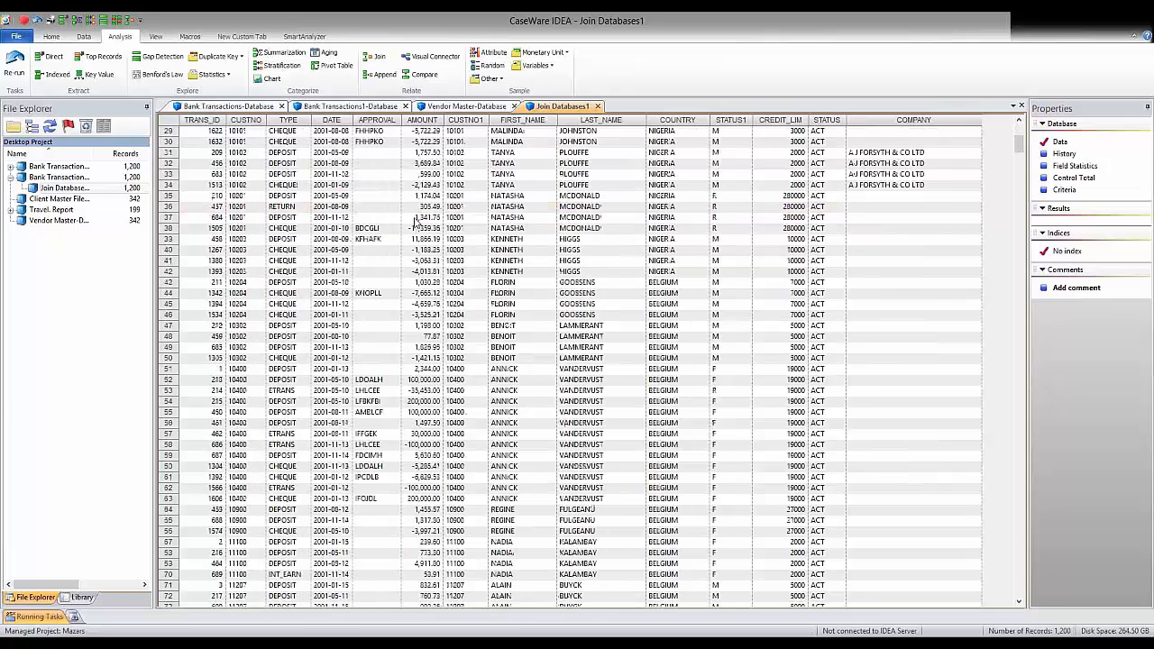
scroll(416, 222, down, 5)
scroll(415, 222, down, 3)
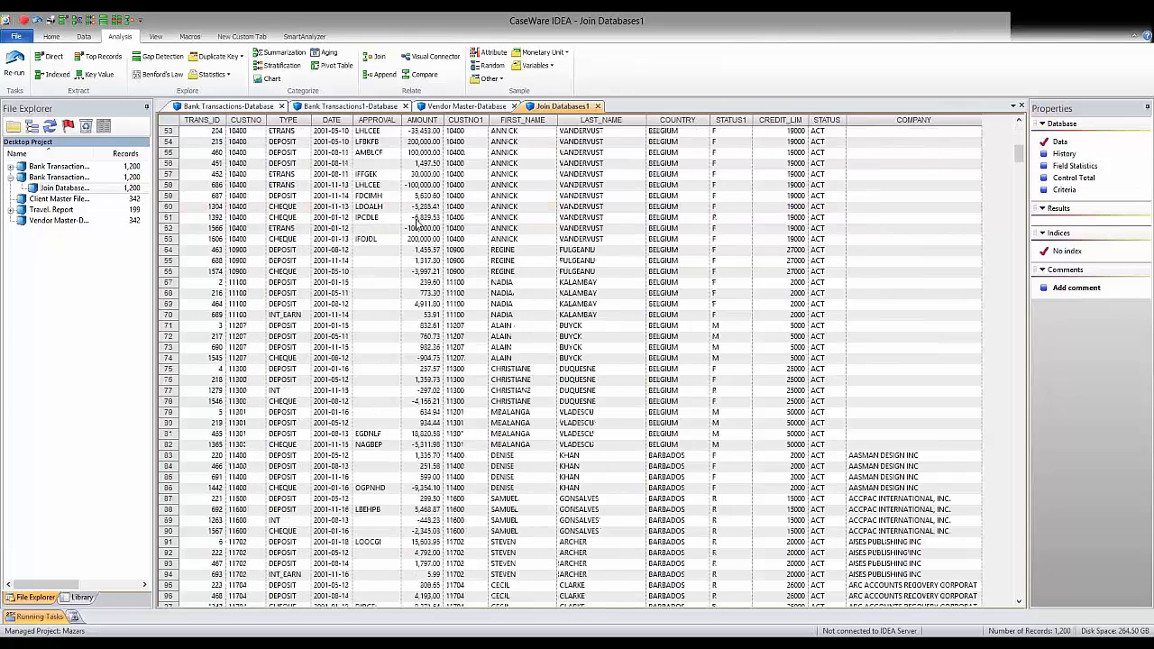
scroll(416, 223, down, 4)
Start a direct extraction from the joined database with the criterion AMOUNT >= 5000
click(422, 120)
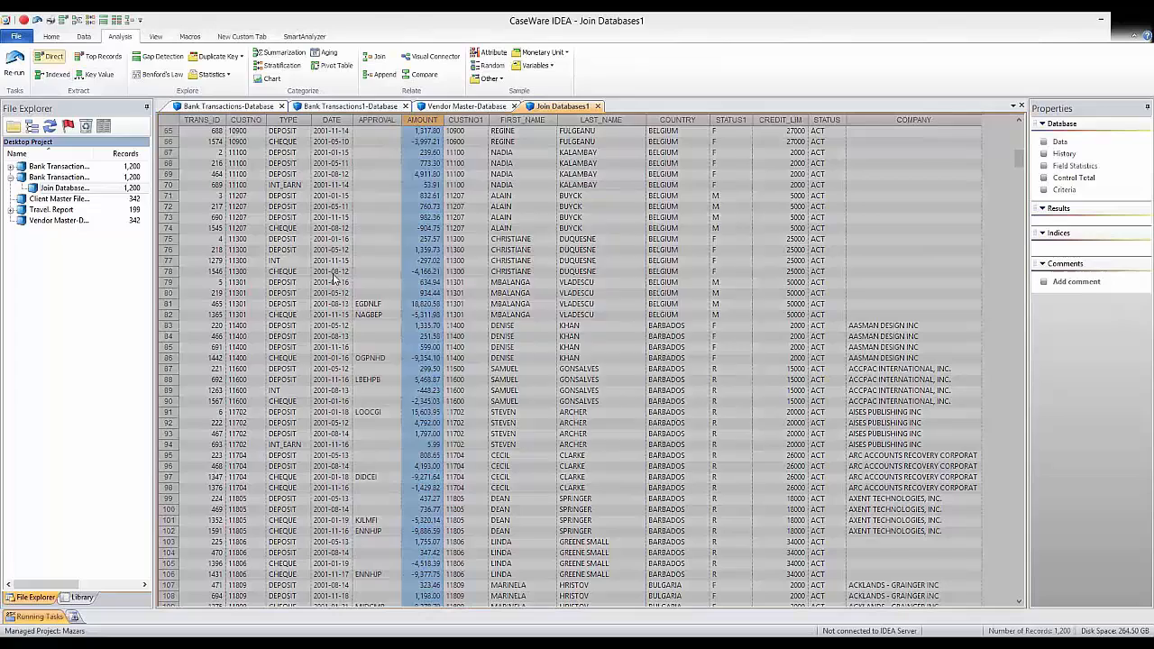
click(604, 320)
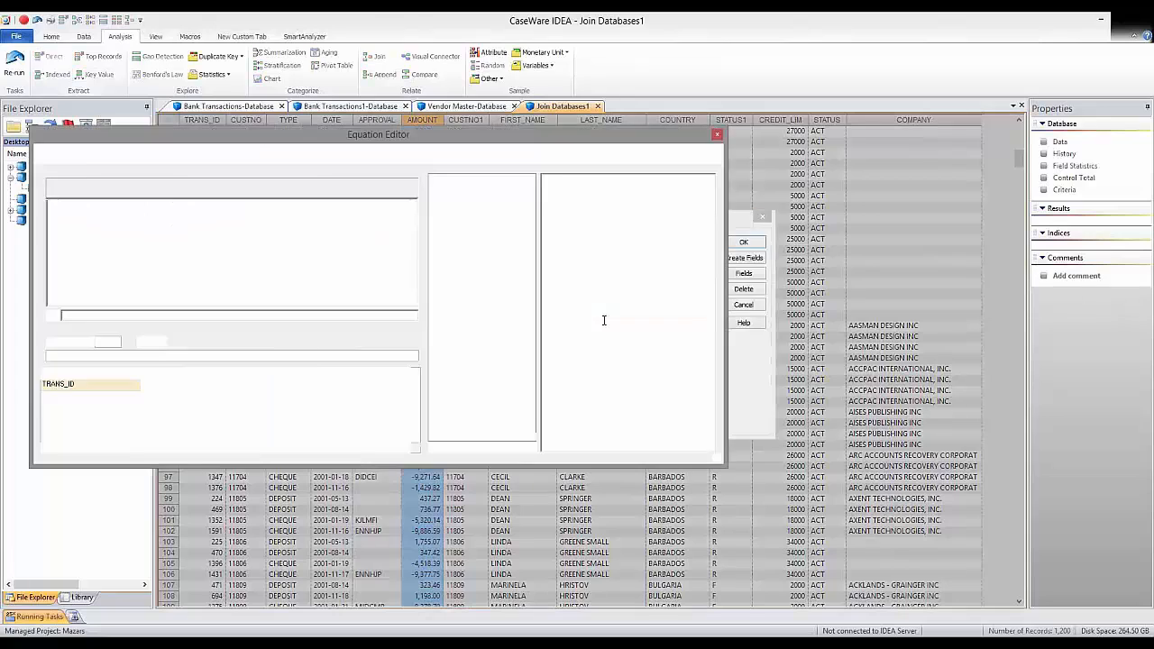
text(AMOUNT)
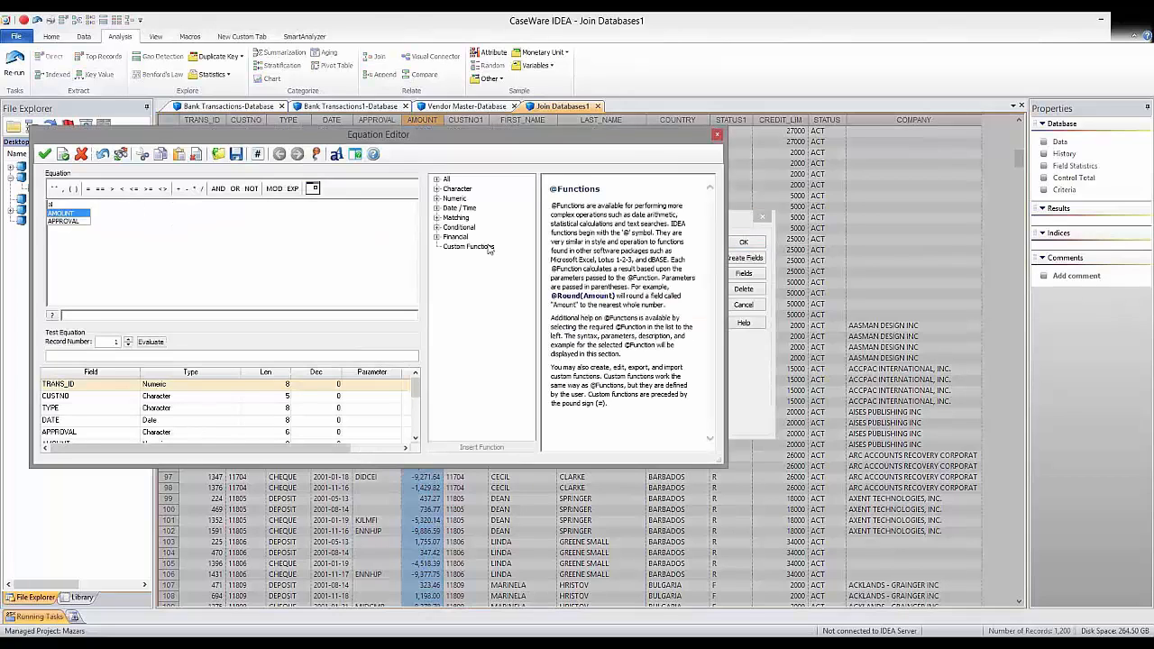
click(147, 188)
text(5000)
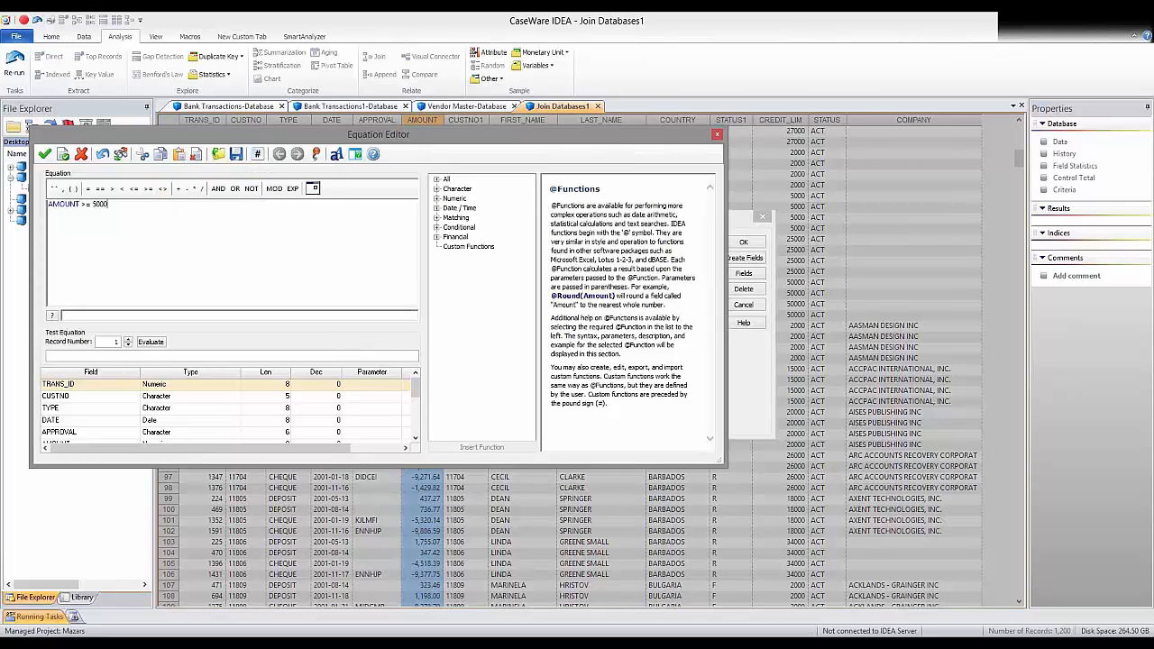
Extend the criterion with .AND. APPROVAL = "" and run the extraction on all records
click(218, 189)
text(a)
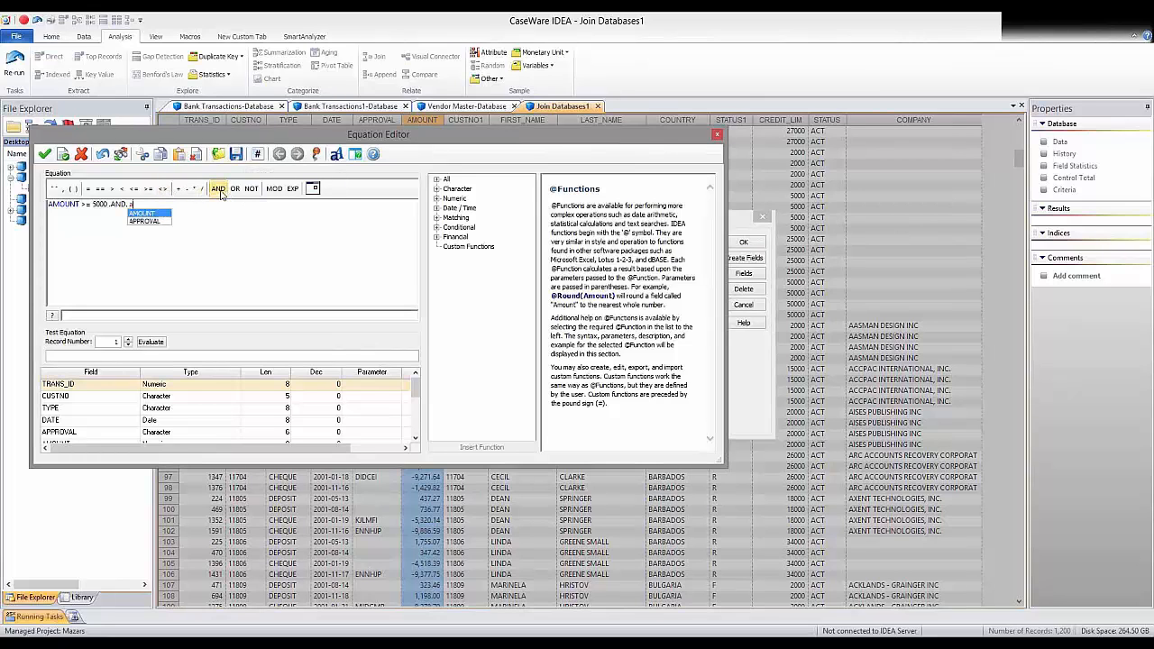
key(Return)
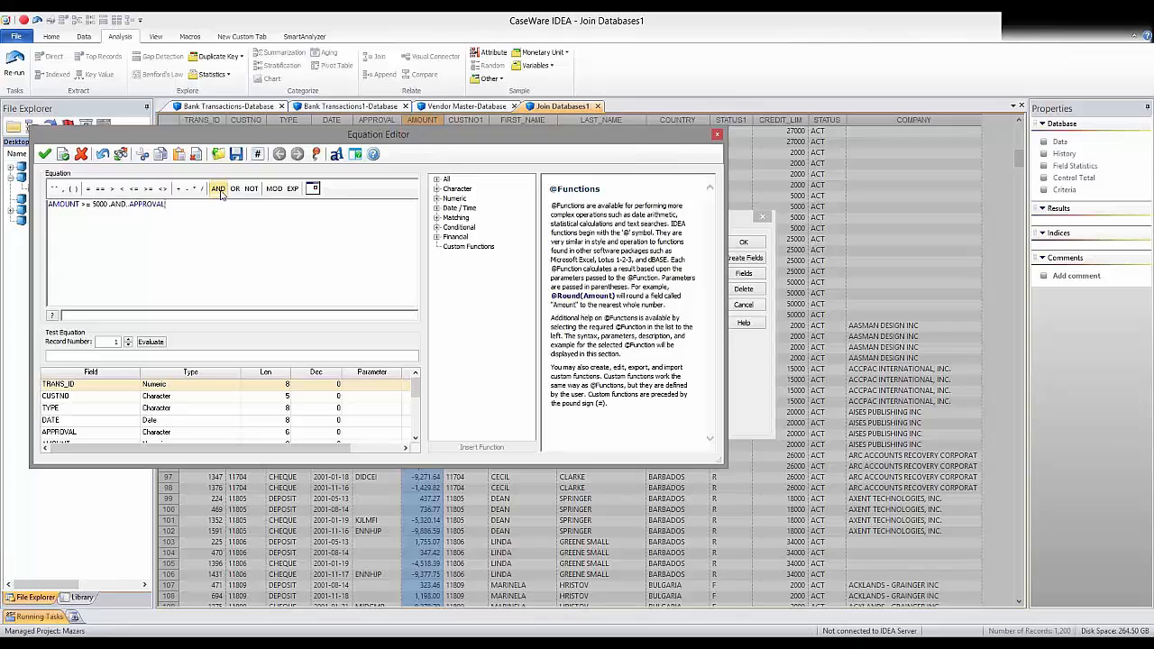
text(=)
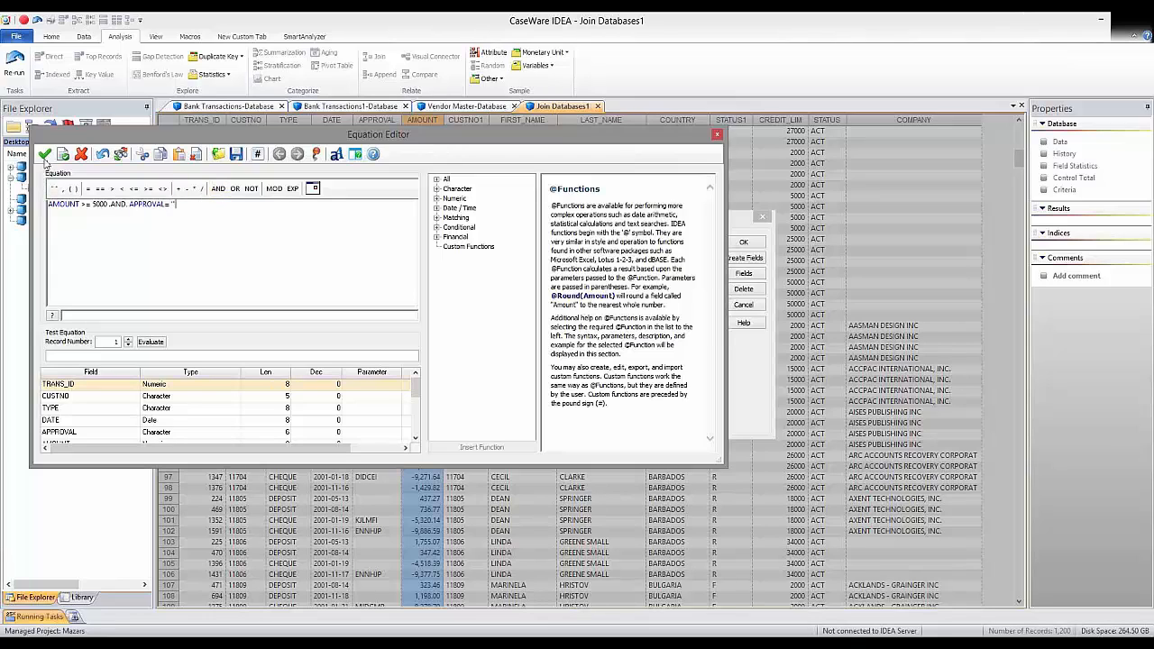
click(44, 154)
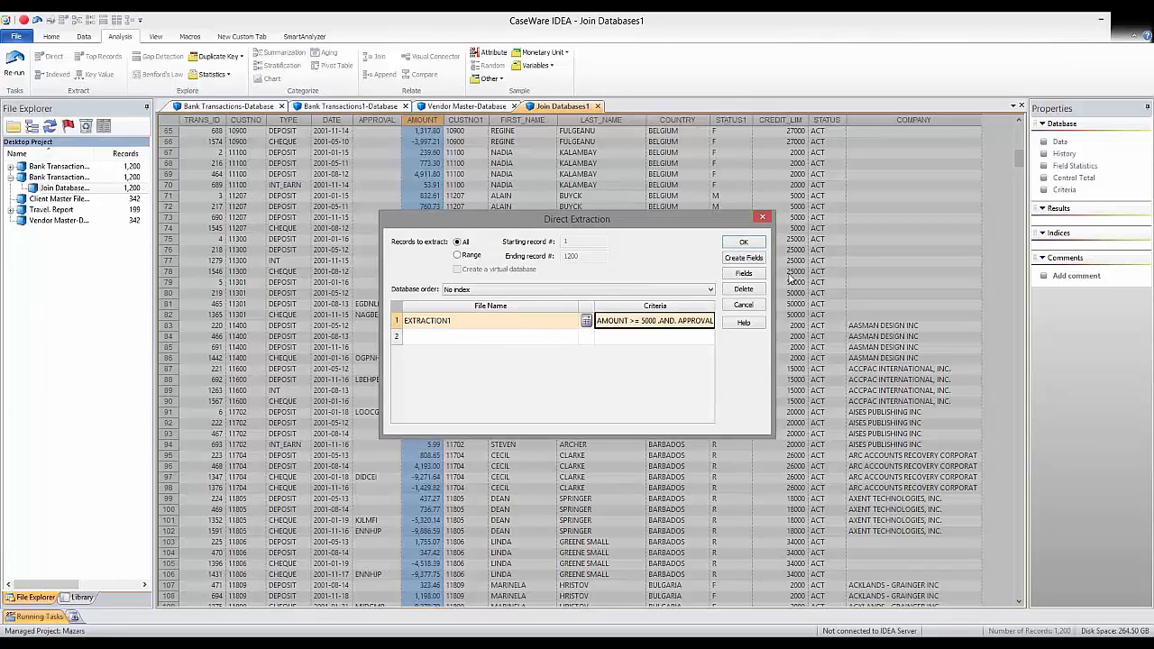
click(755, 244)
click(755, 243)
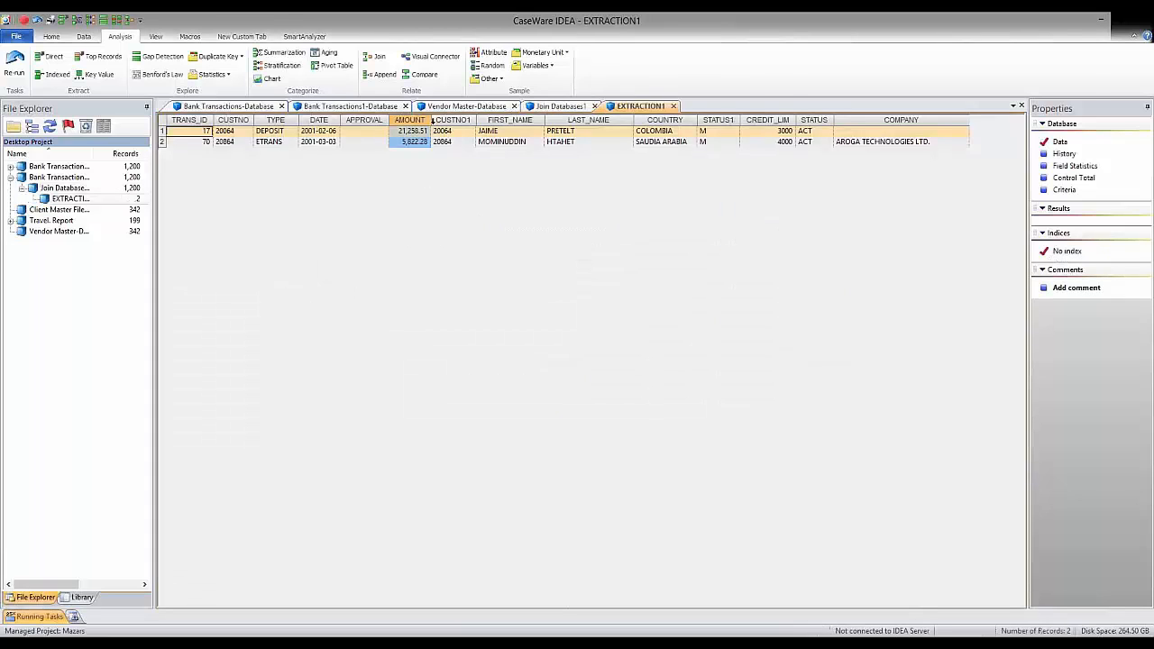
Check the AMOUNT and APPROVAL values of the extracted records and close the extraction database
click(411, 131)
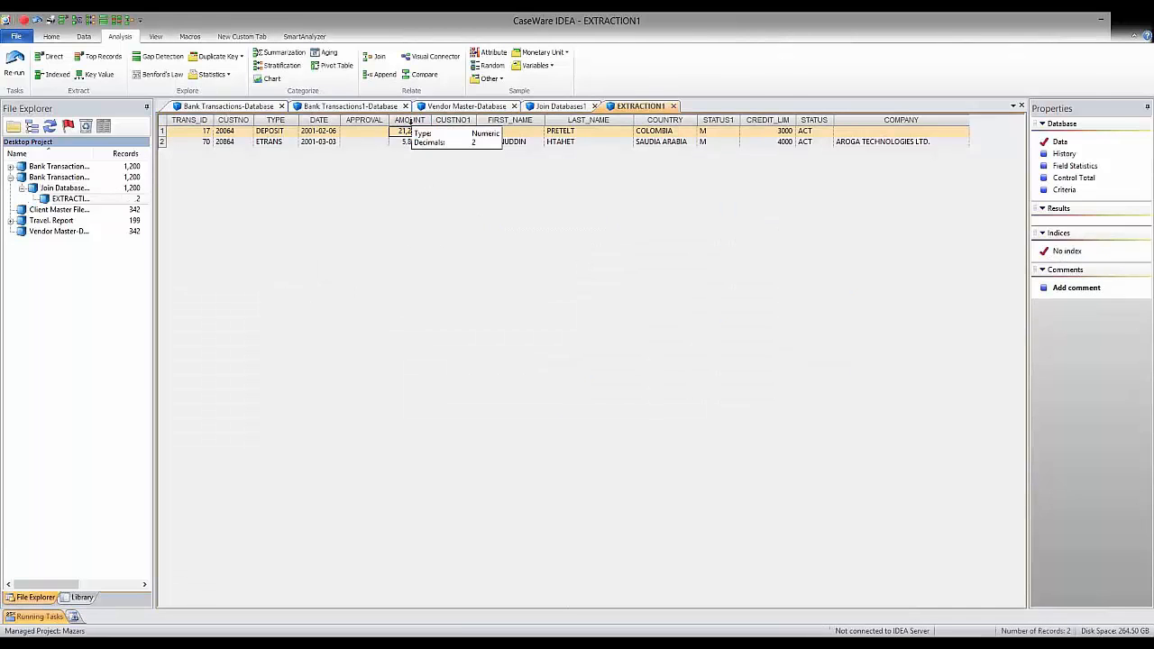
click(376, 179)
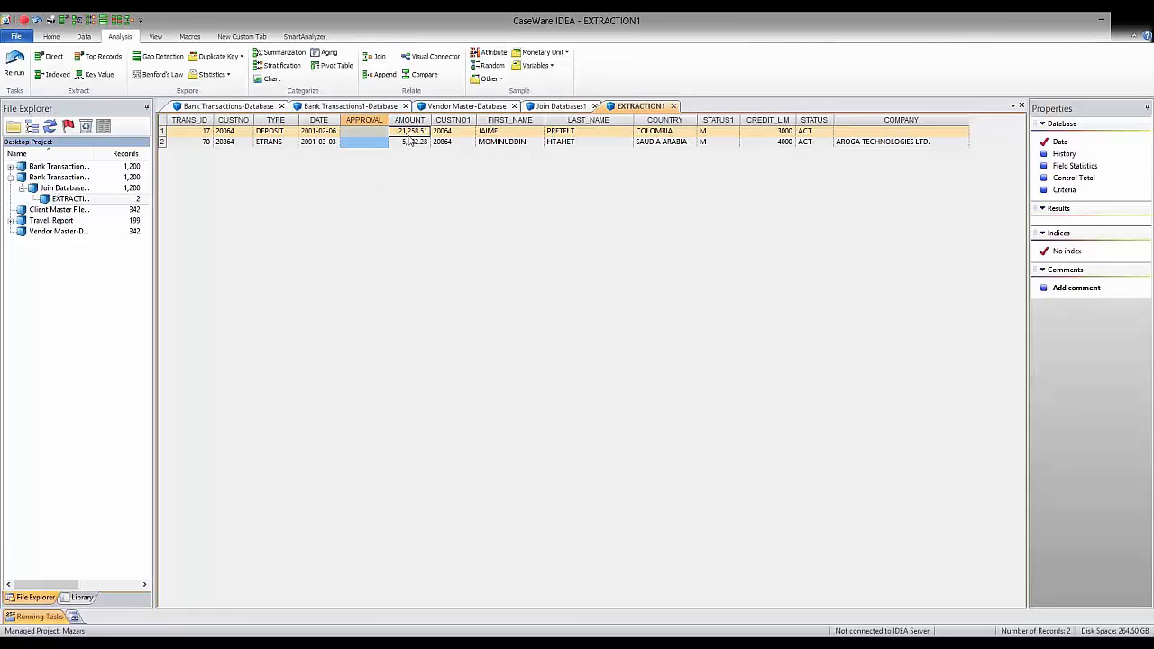
click(412, 143)
click(376, 142)
click(673, 105)
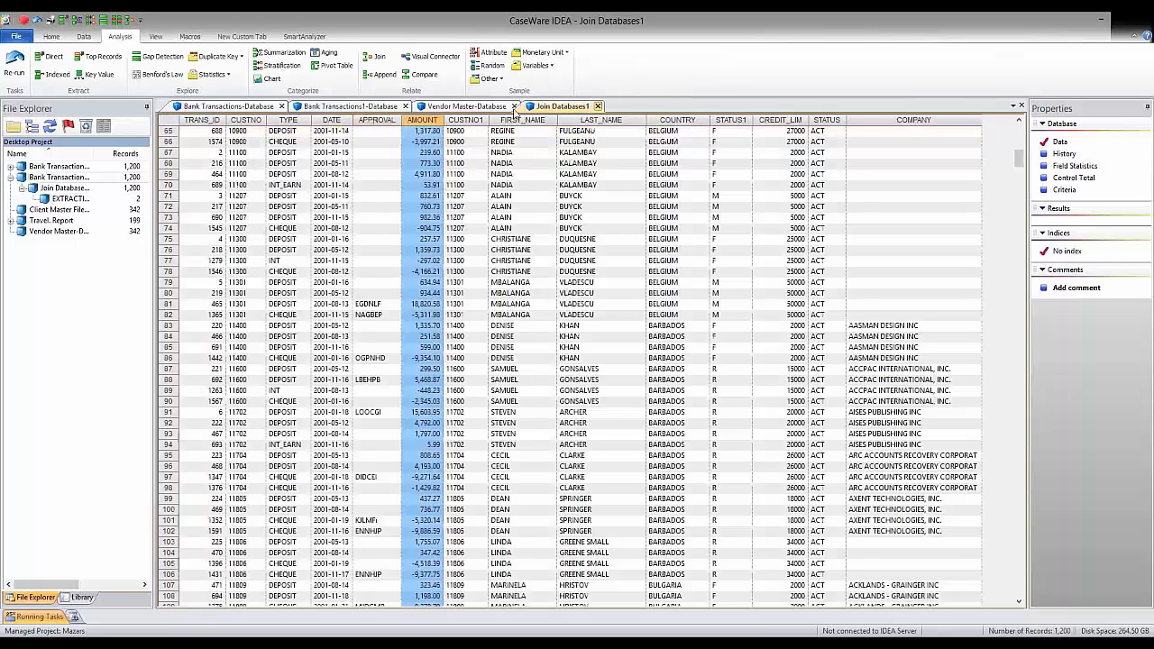
Close the Vendor Master, Join Databases1 and Bank Transactions1 databases, and reopen Join Databases1
click(514, 107)
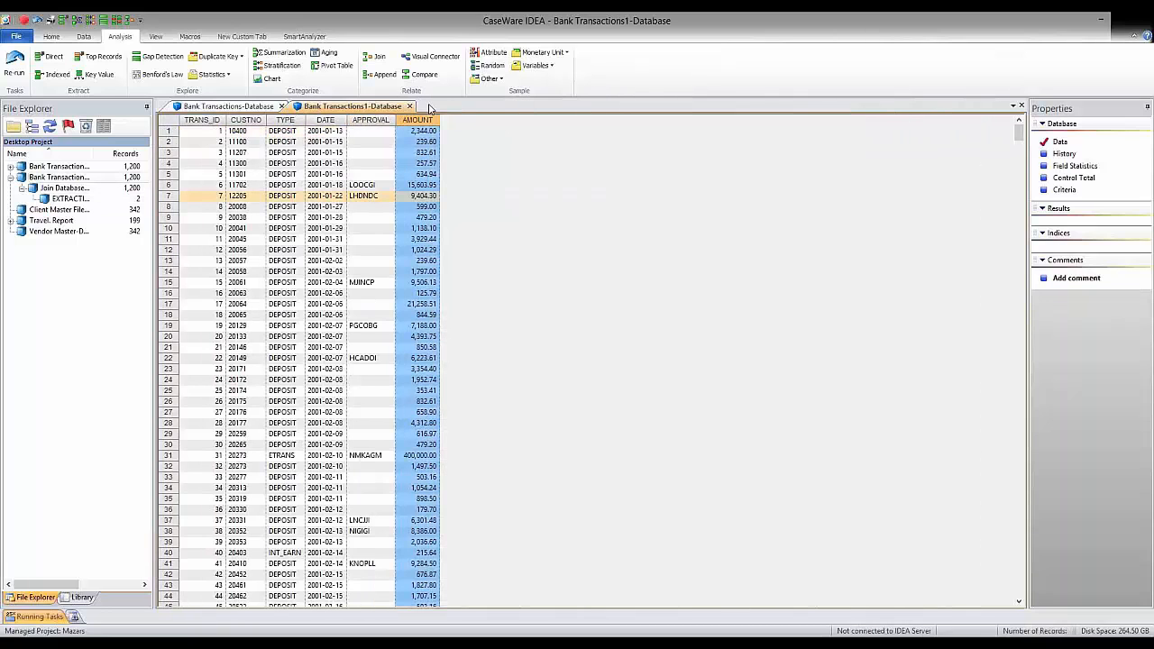
click(282, 107)
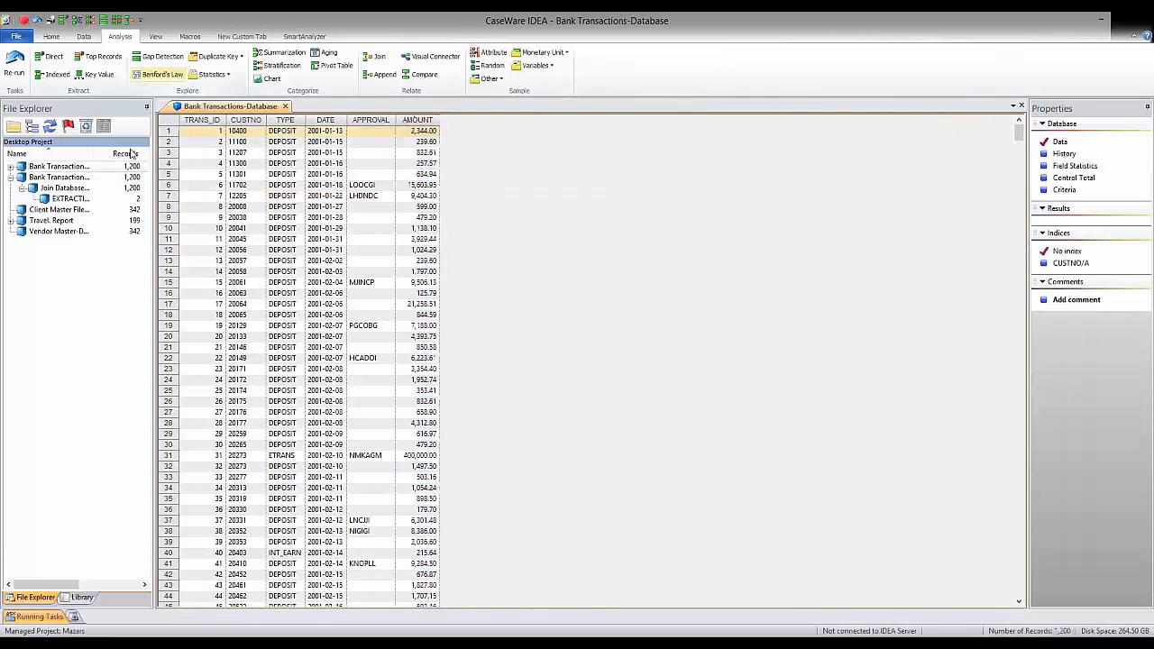
double_click(75, 190)
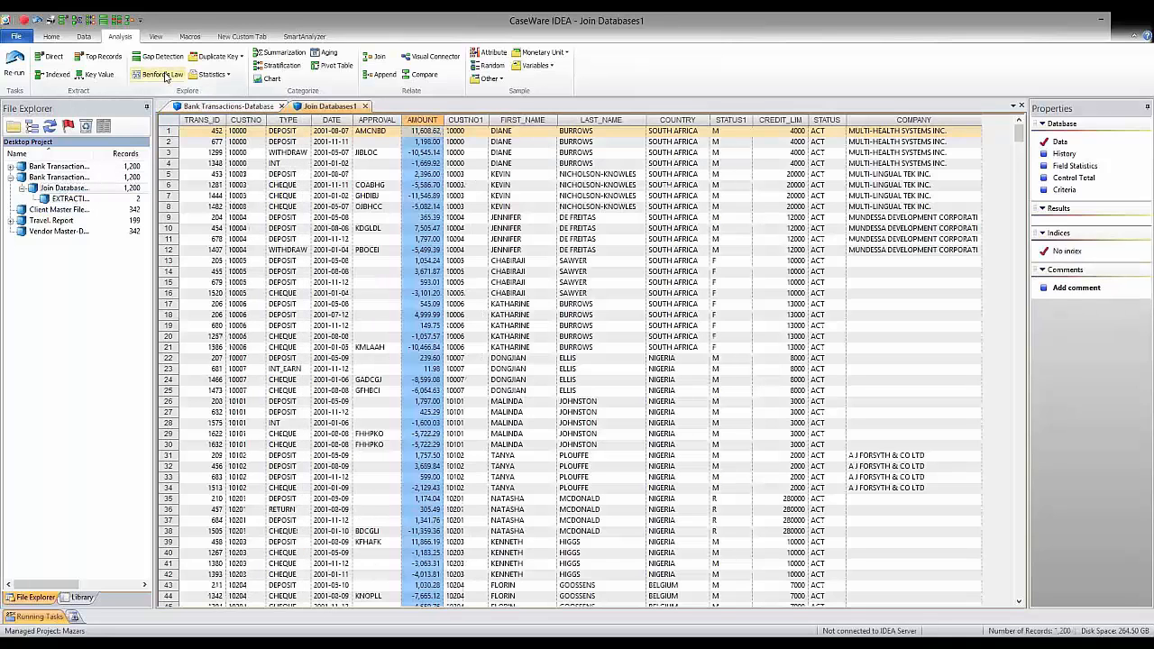
Run a Benford's Law analysis on positive AMOUNT values using only the first digit and first two digits tests
click(158, 75)
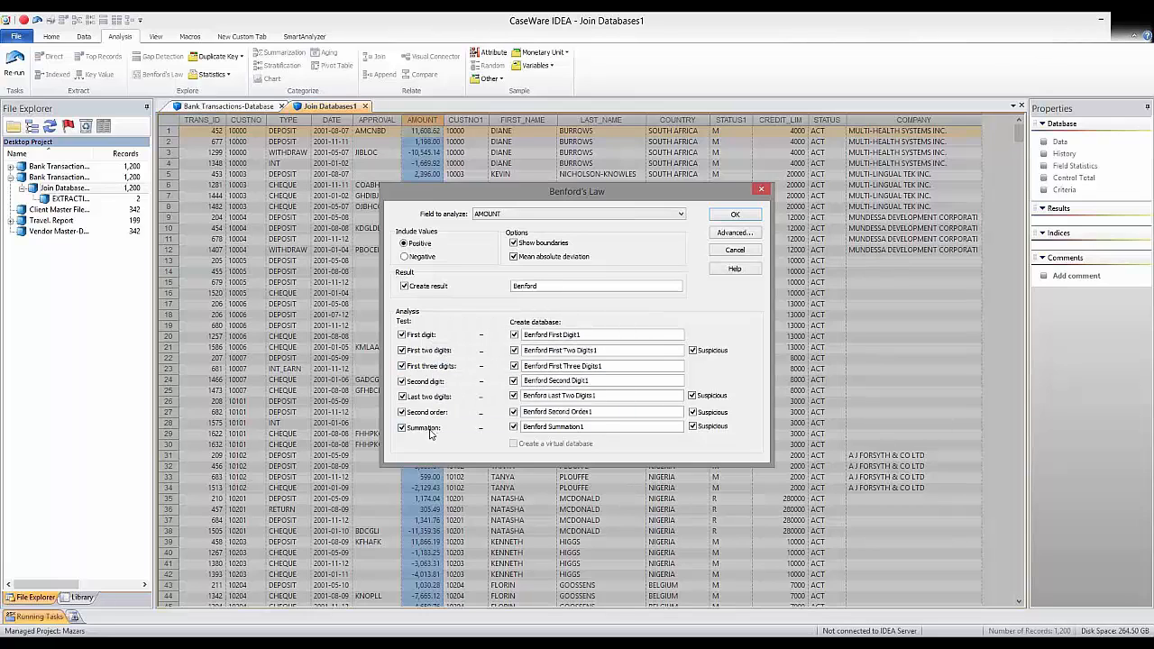
click(428, 367)
click(426, 381)
click(424, 397)
click(422, 412)
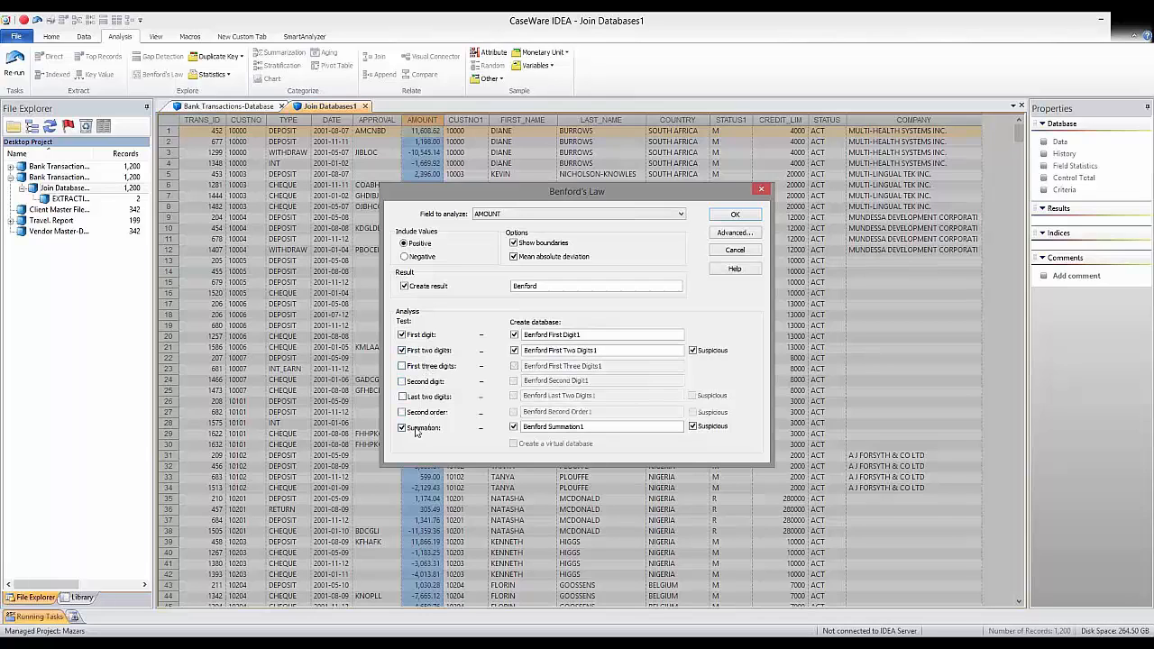
click(416, 429)
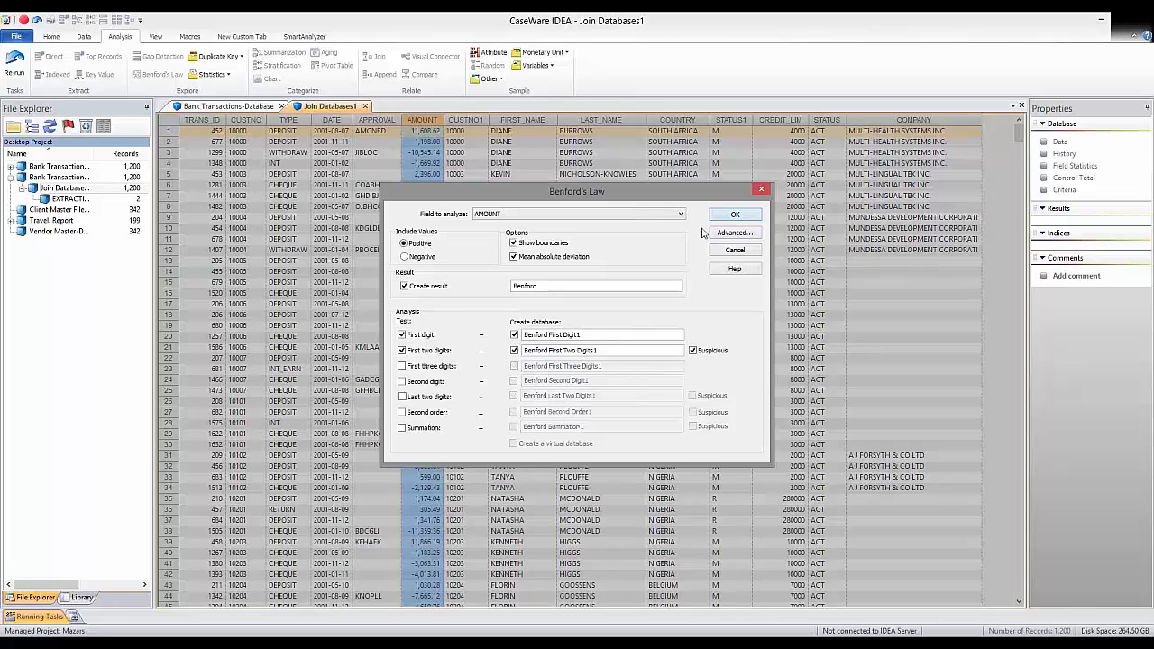
click(734, 215)
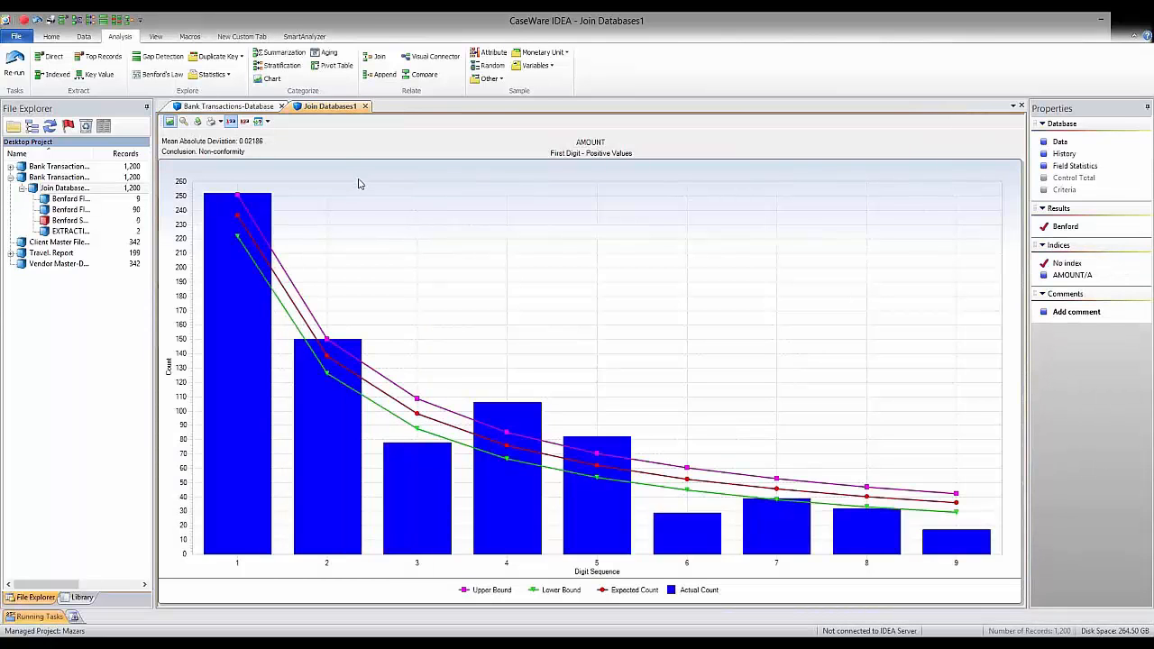
Display the records behind digit 1 in the First Digit chart, sort them by ascending AMOUNT, review the amounts and close the preview
mouse_move(247, 198)
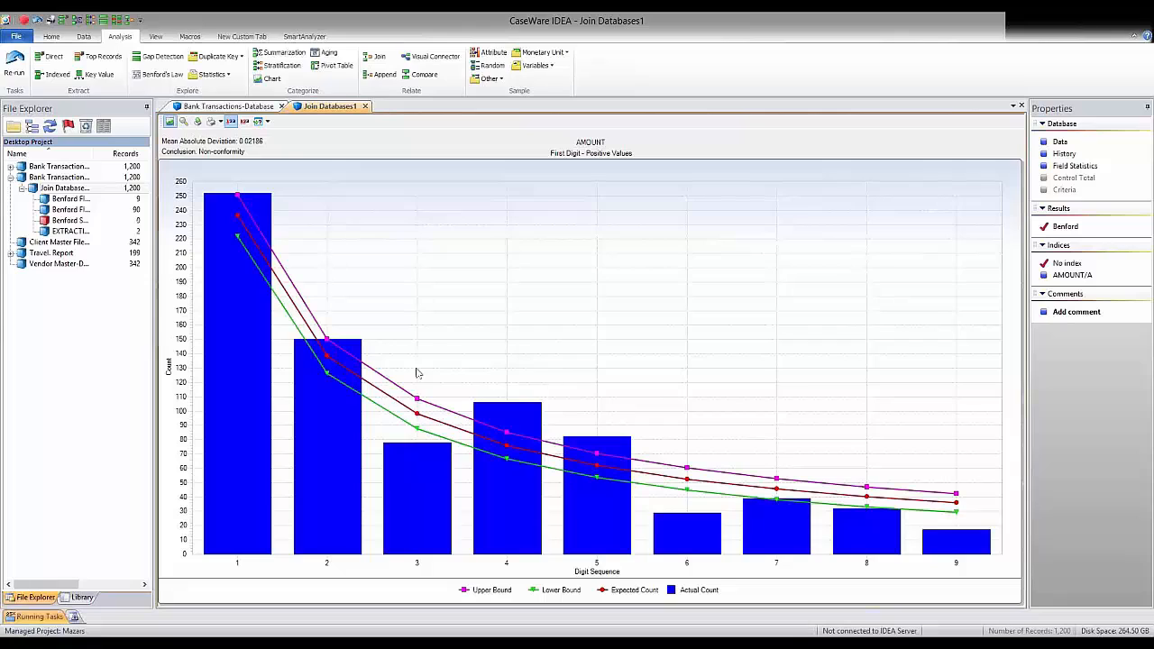
mouse_move(247, 267)
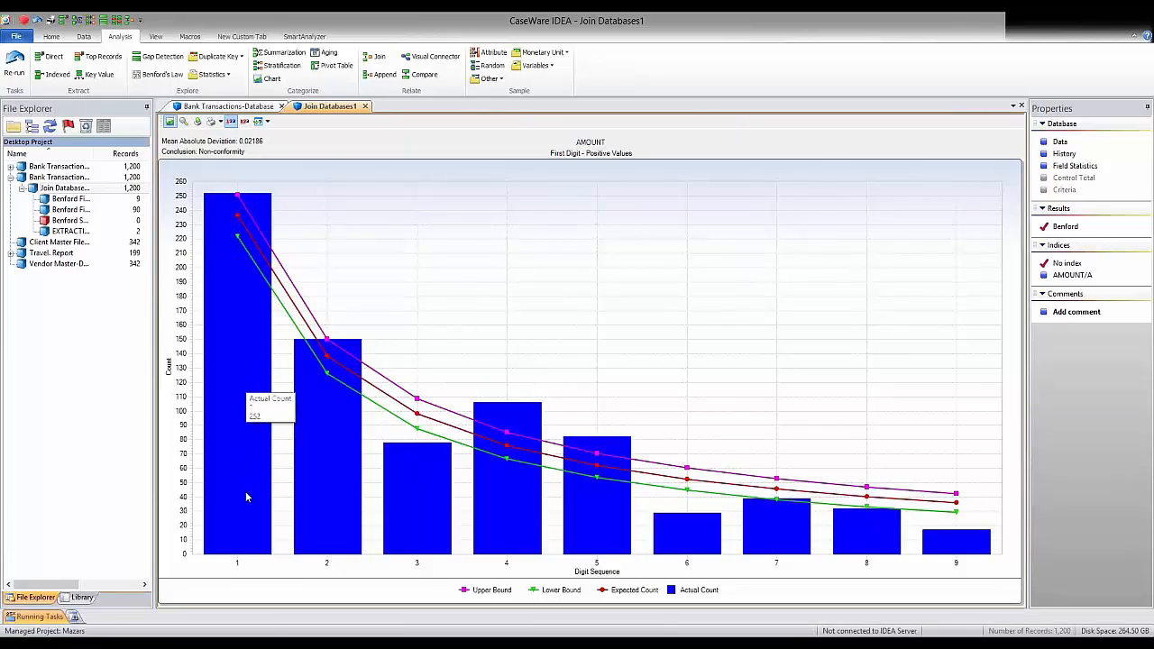
right_click(234, 303)
click(318, 319)
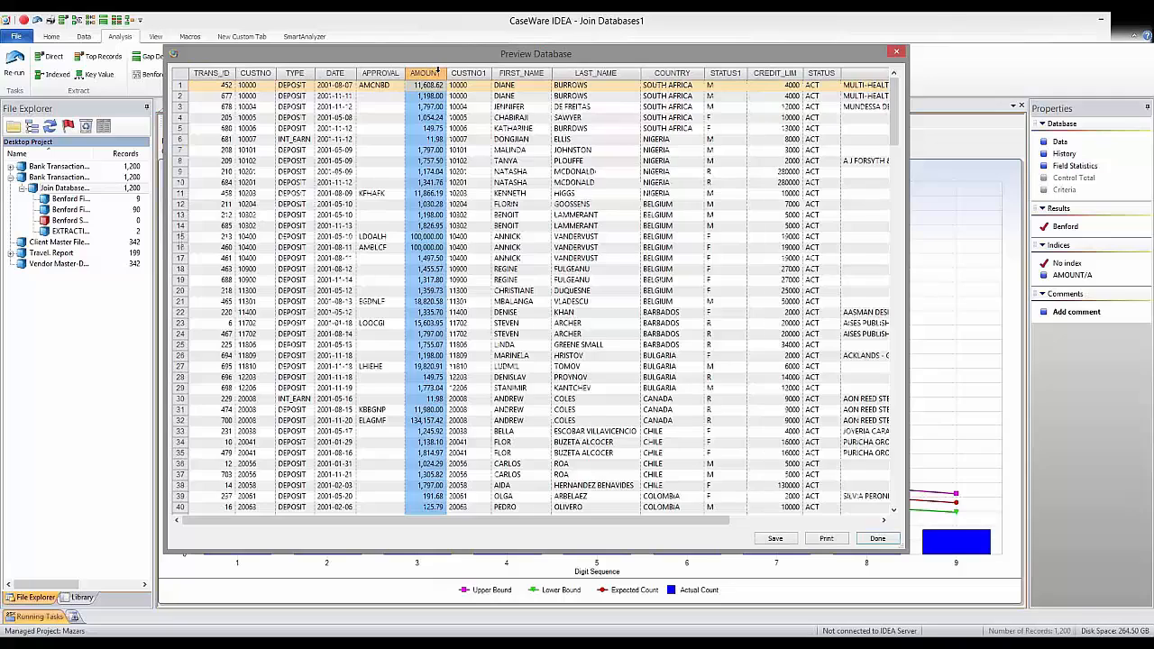
click(438, 71)
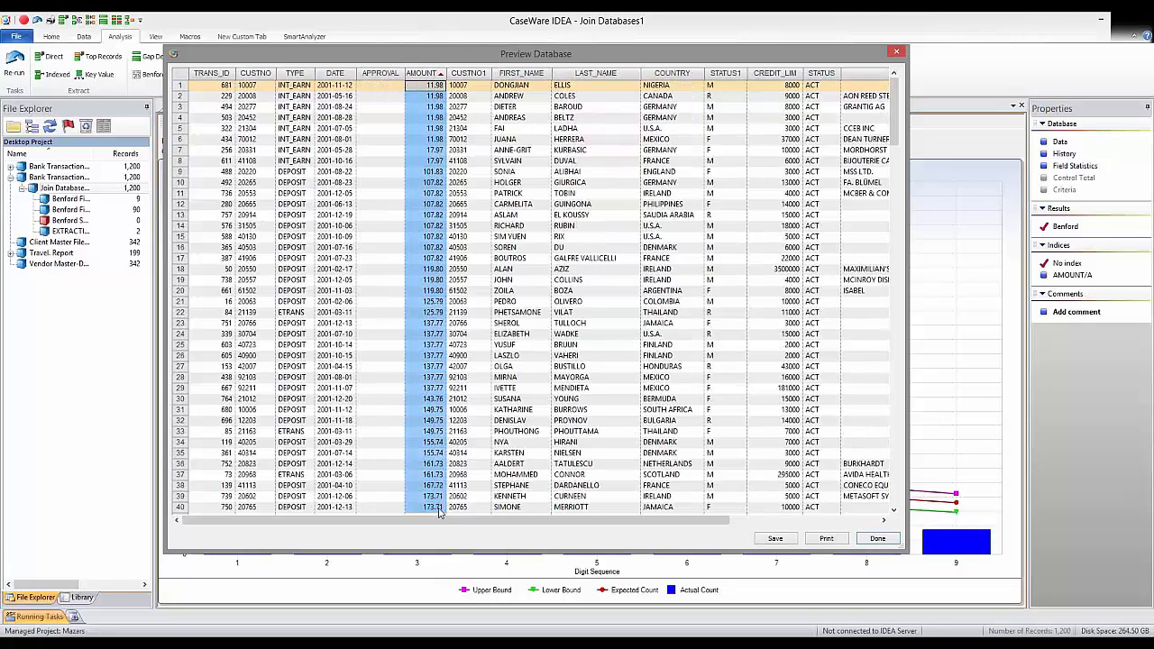
scroll(439, 512, down, 1)
scroll(439, 514, down, 1)
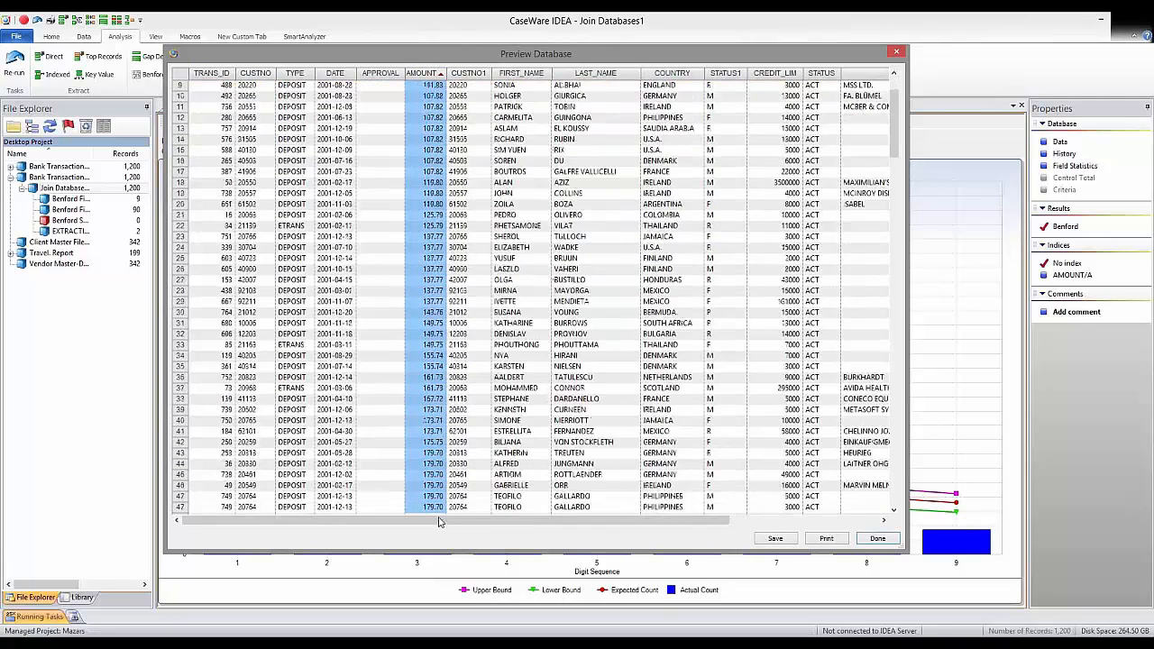
scroll(439, 514, down, 1)
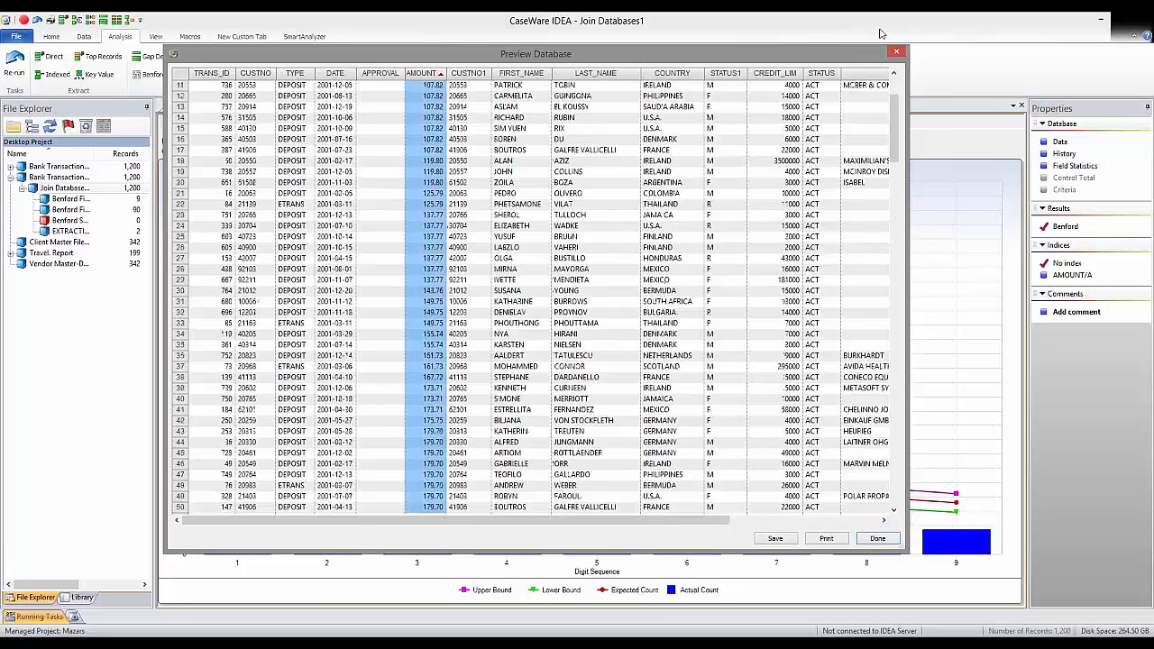
click(896, 51)
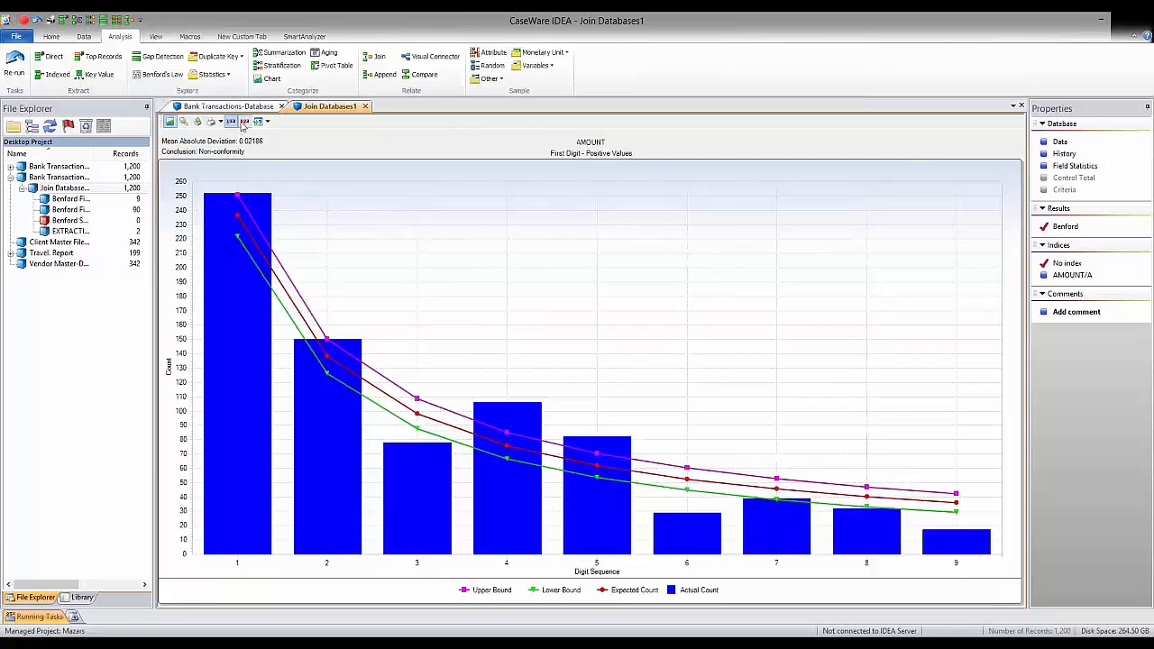
In the First Two Digits chart, display the suspicious records for 49 and examine the cheque amounts and dates before closing the preview
click(244, 122)
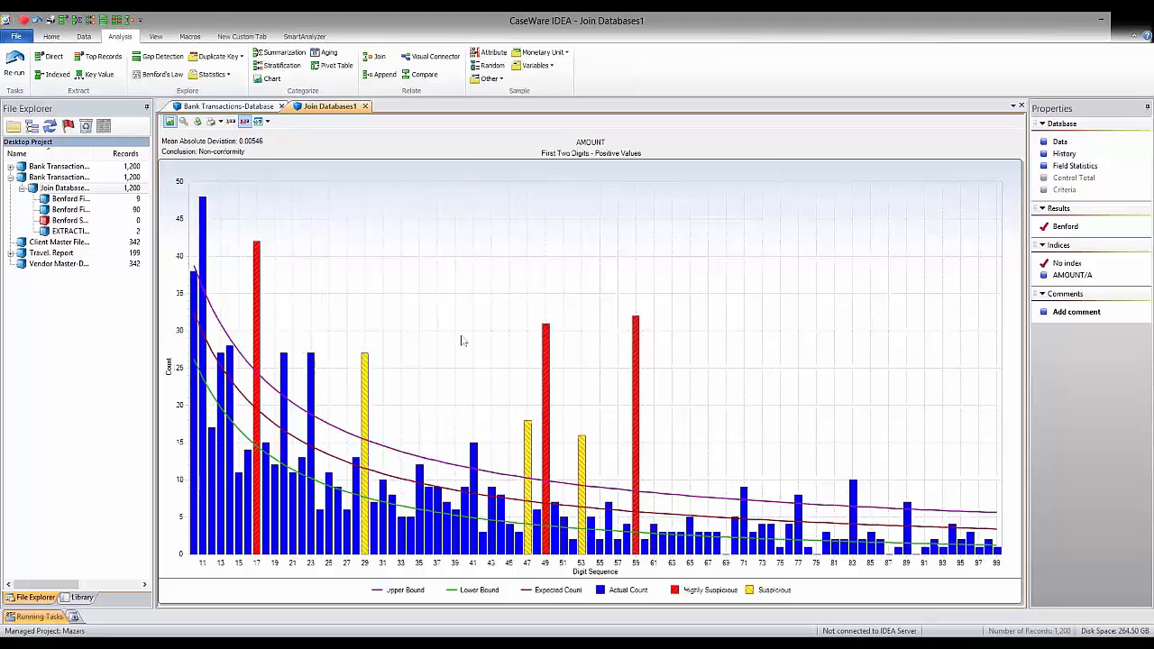
right_click(544, 366)
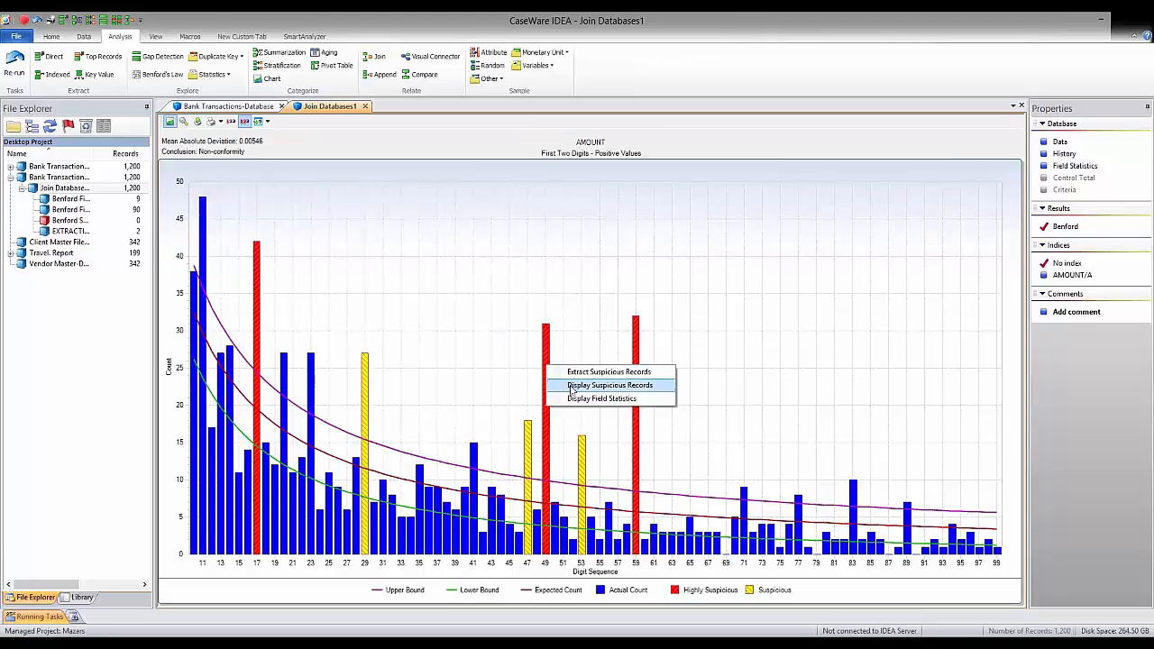
click(571, 385)
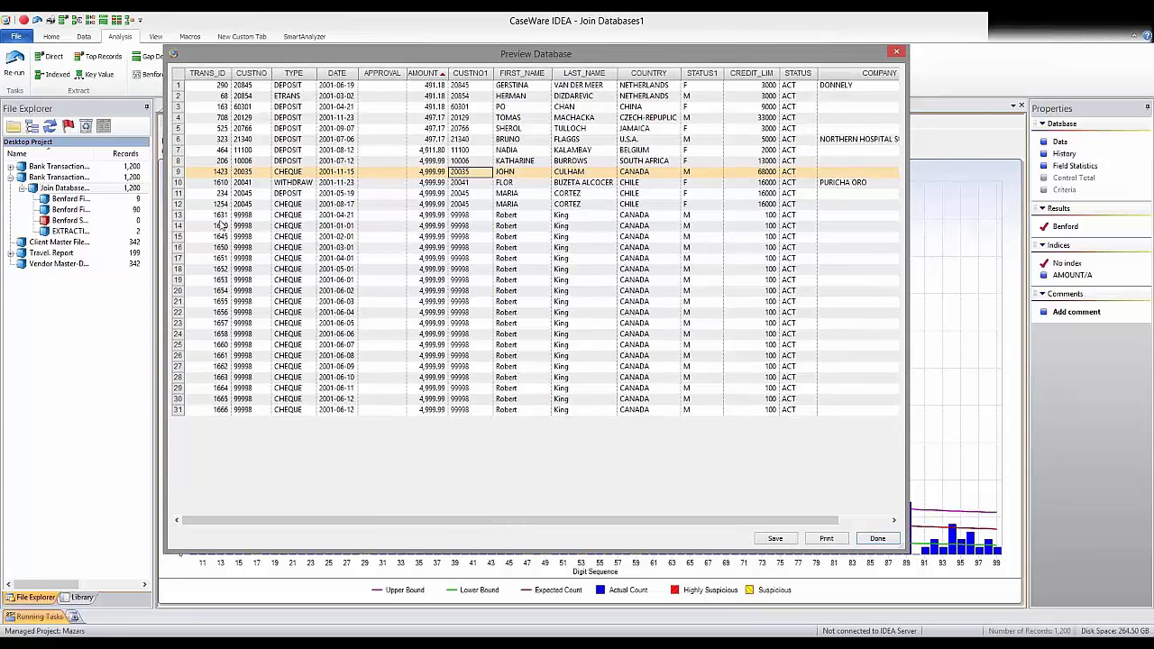
drag(220, 225, 691, 412)
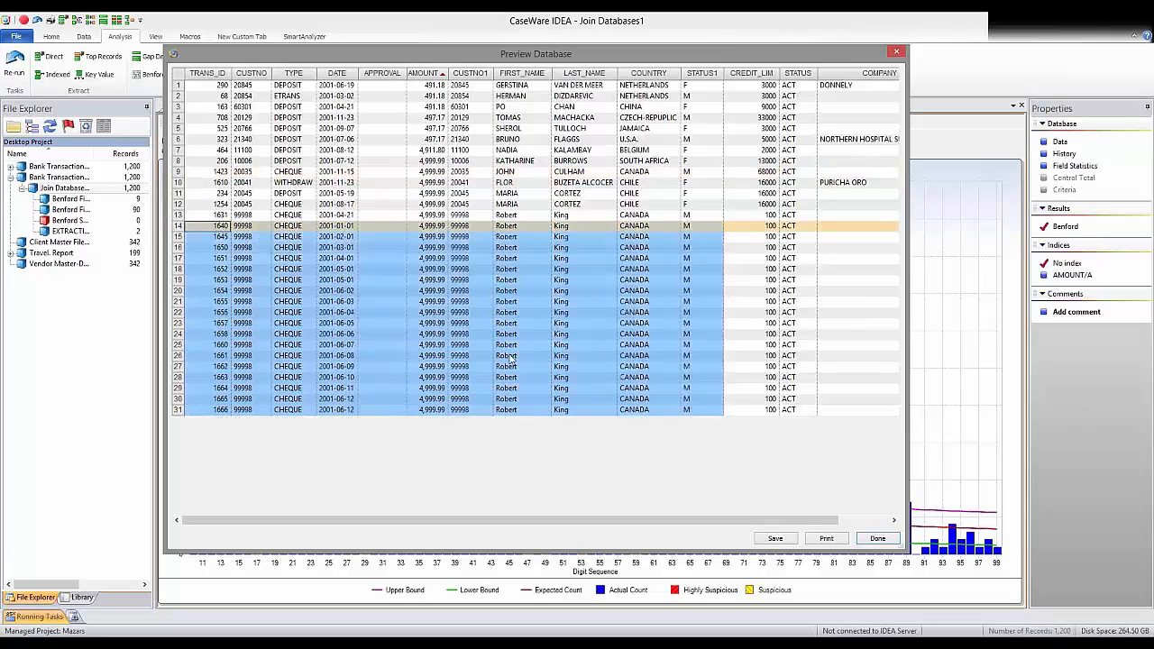
click(435, 238)
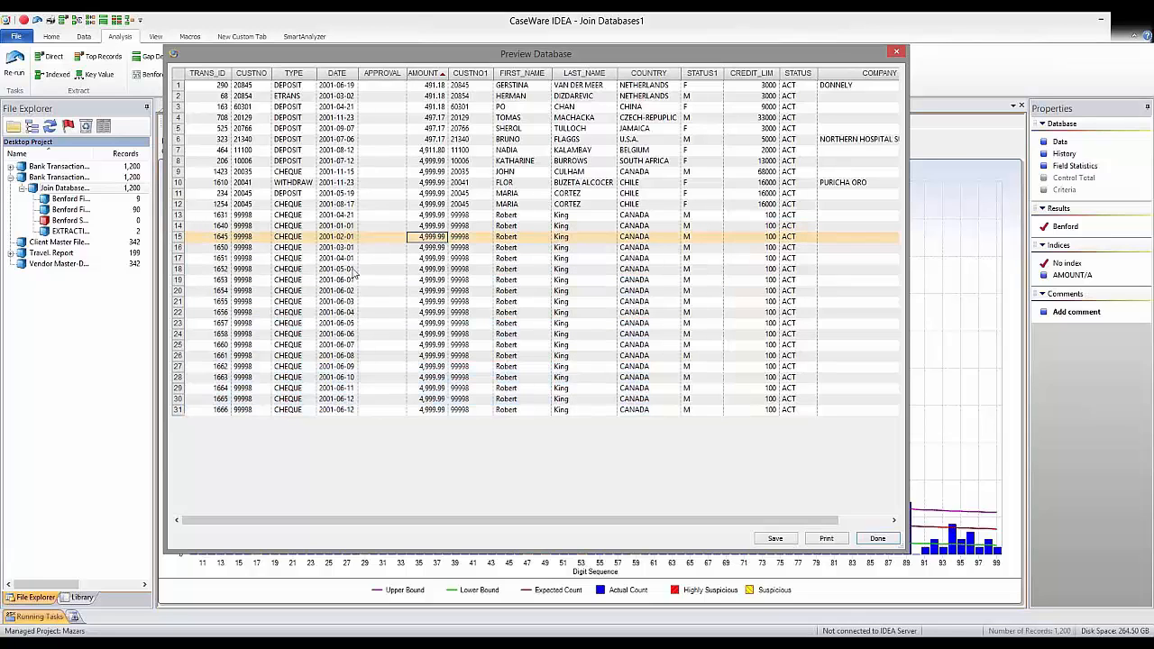
drag(353, 283, 349, 412)
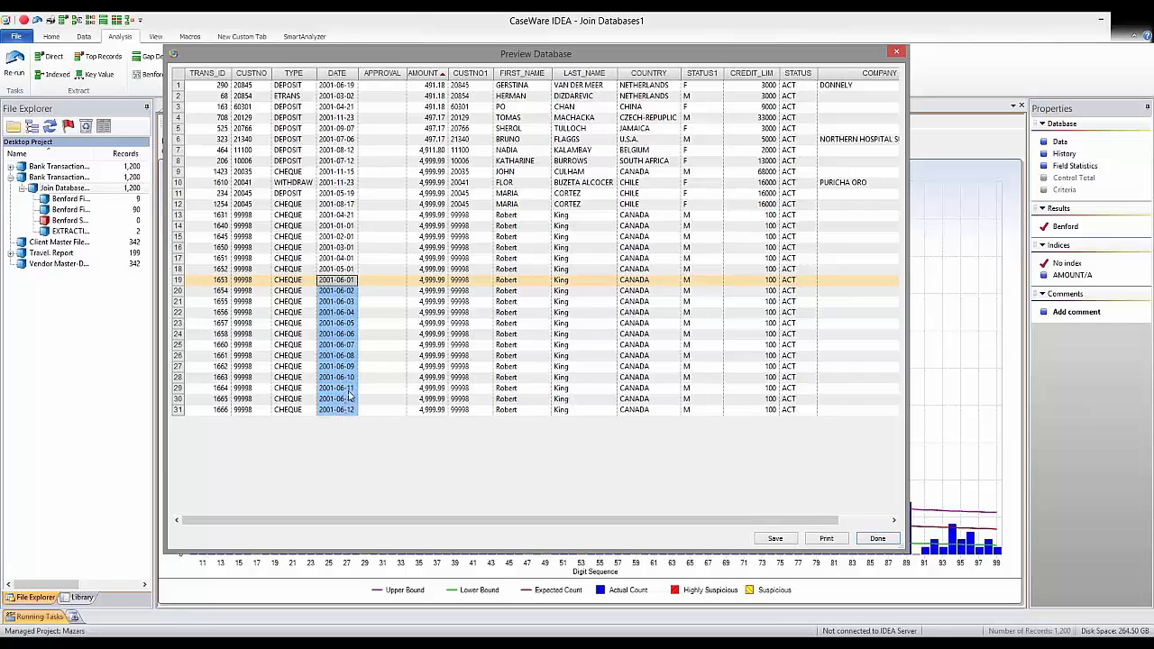
click(897, 55)
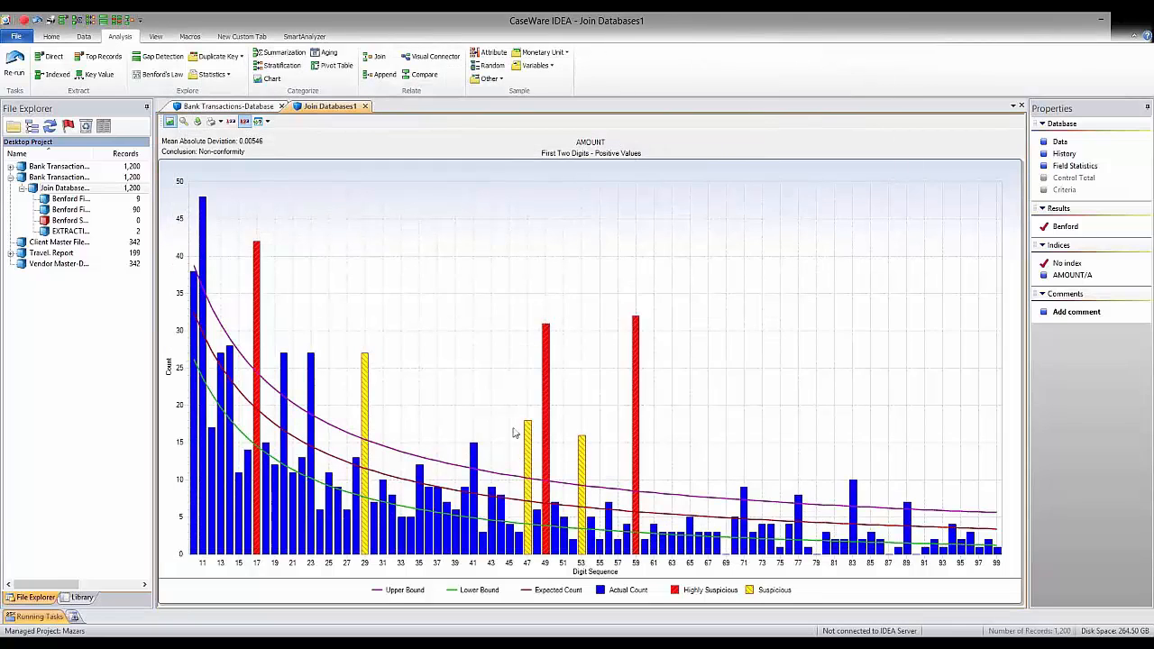
Redisplay the suspicious records behind the highly suspicious 49 bar
mouse_move(545, 360)
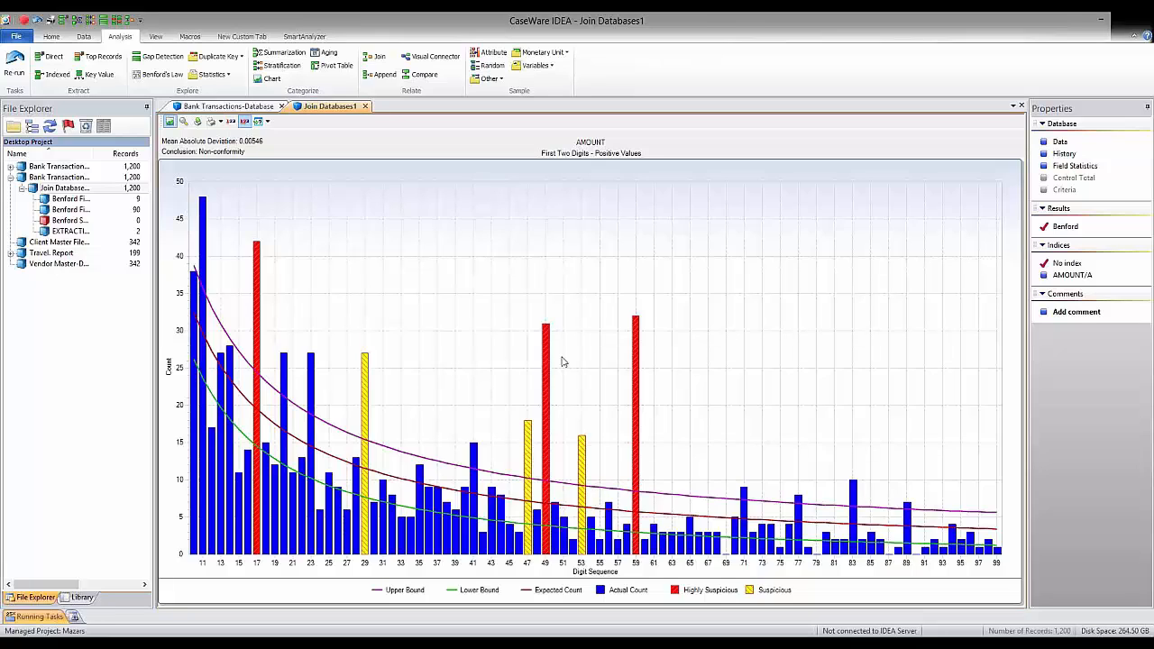
right_click(543, 341)
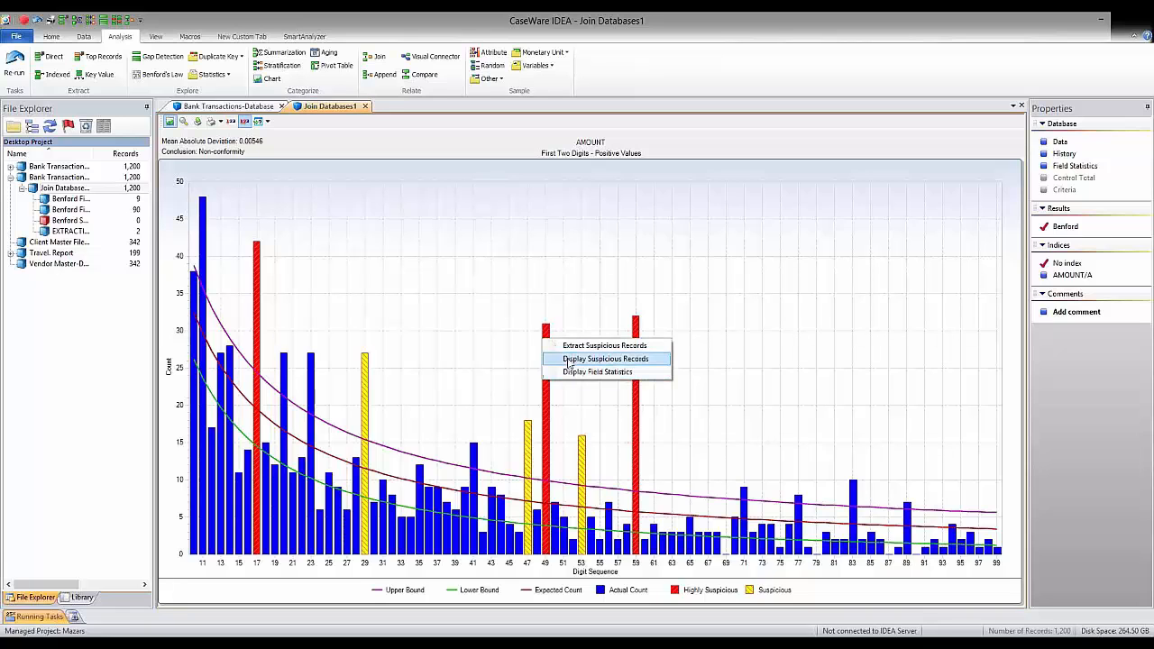
click(569, 360)
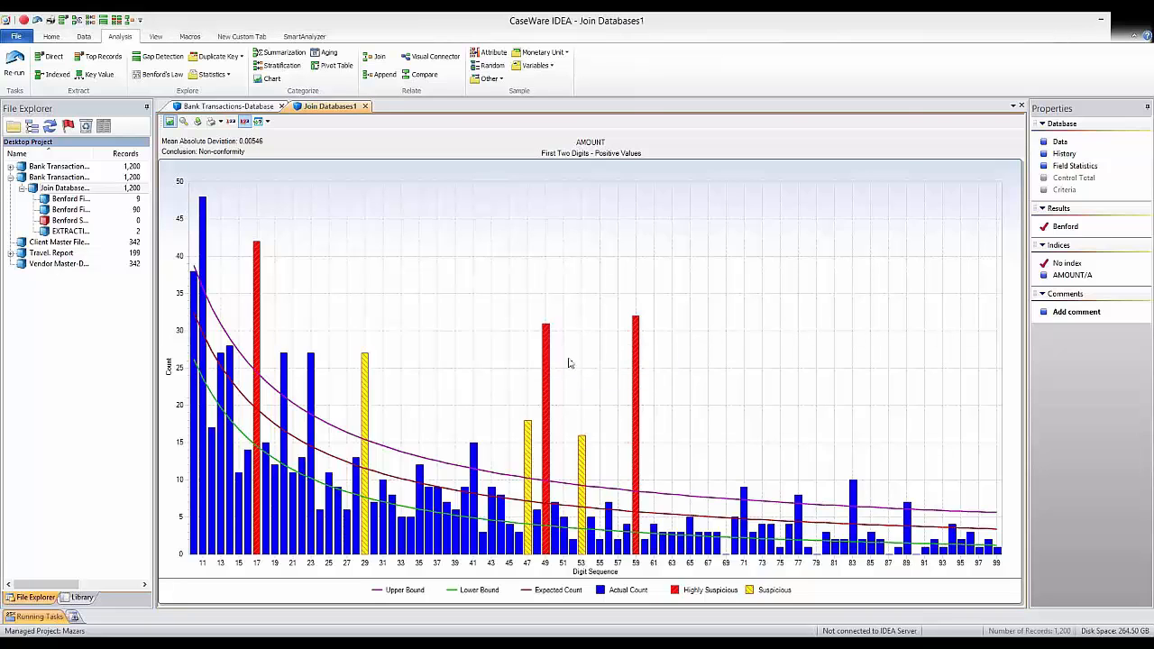